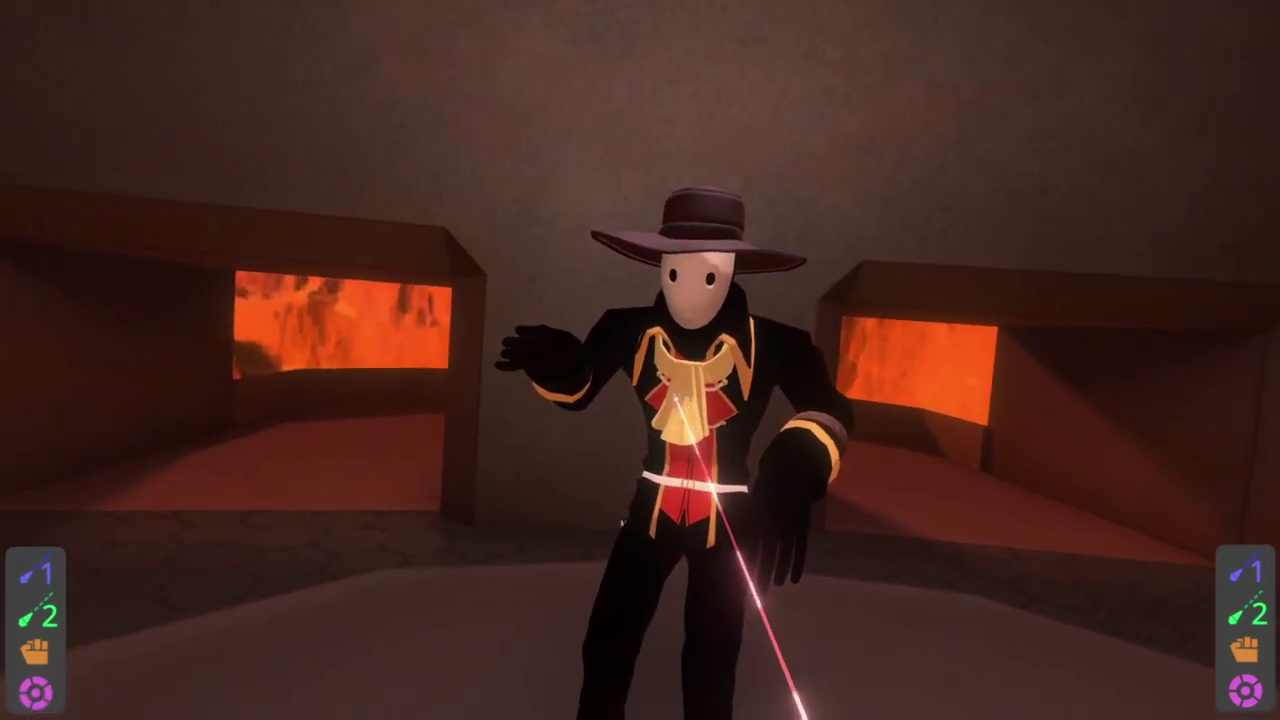
Open a scene inspector on the avatar and raise its root to the avatar's Entity object.
click(663, 405)
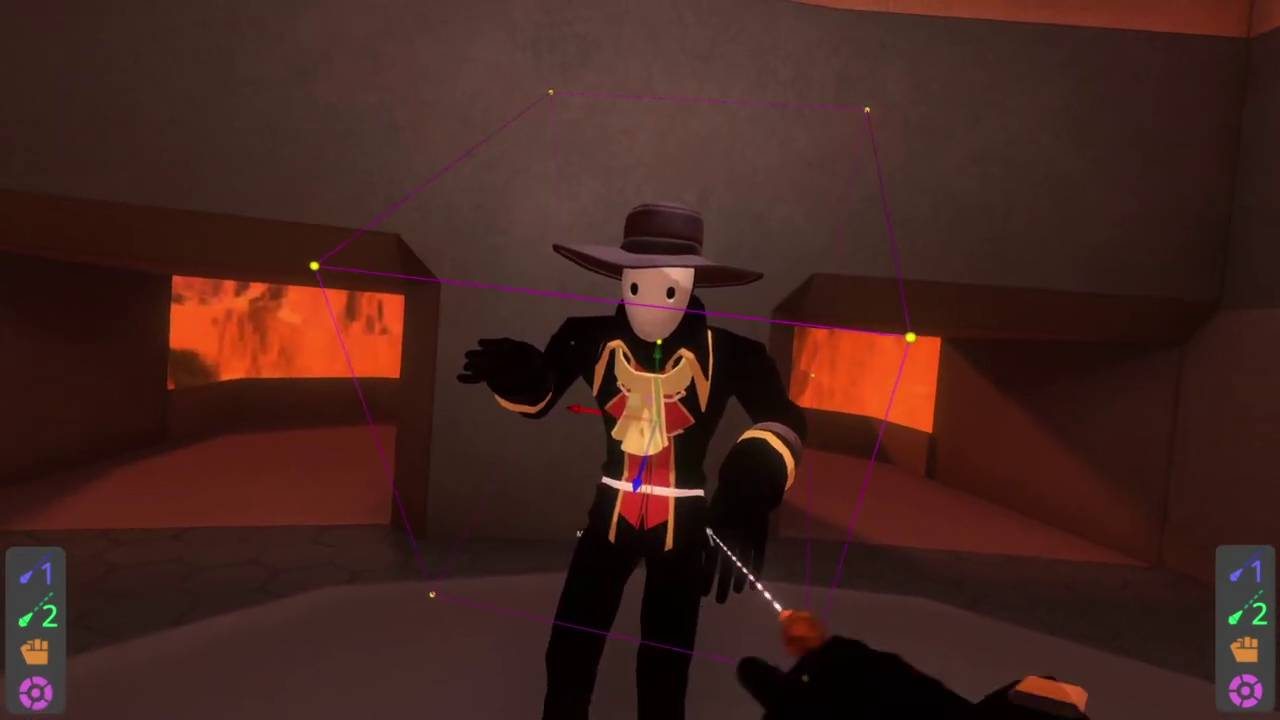
key(t)
click(771, 371)
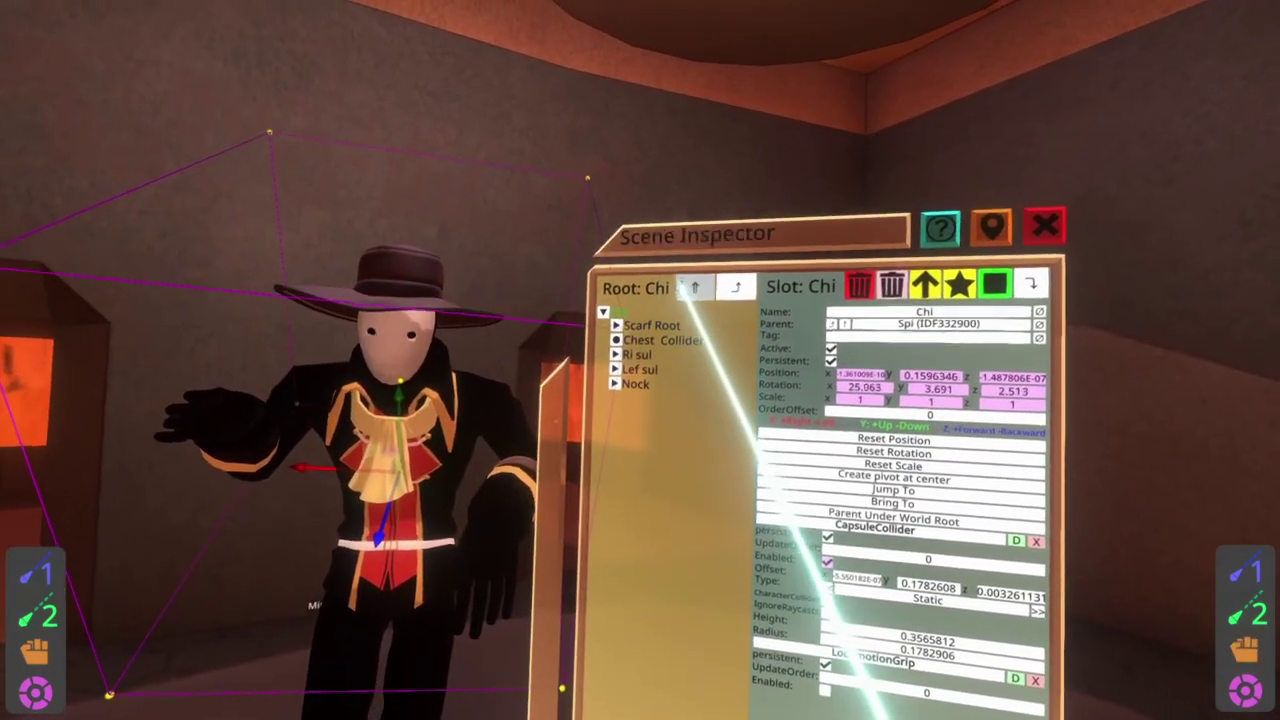
click(695, 287)
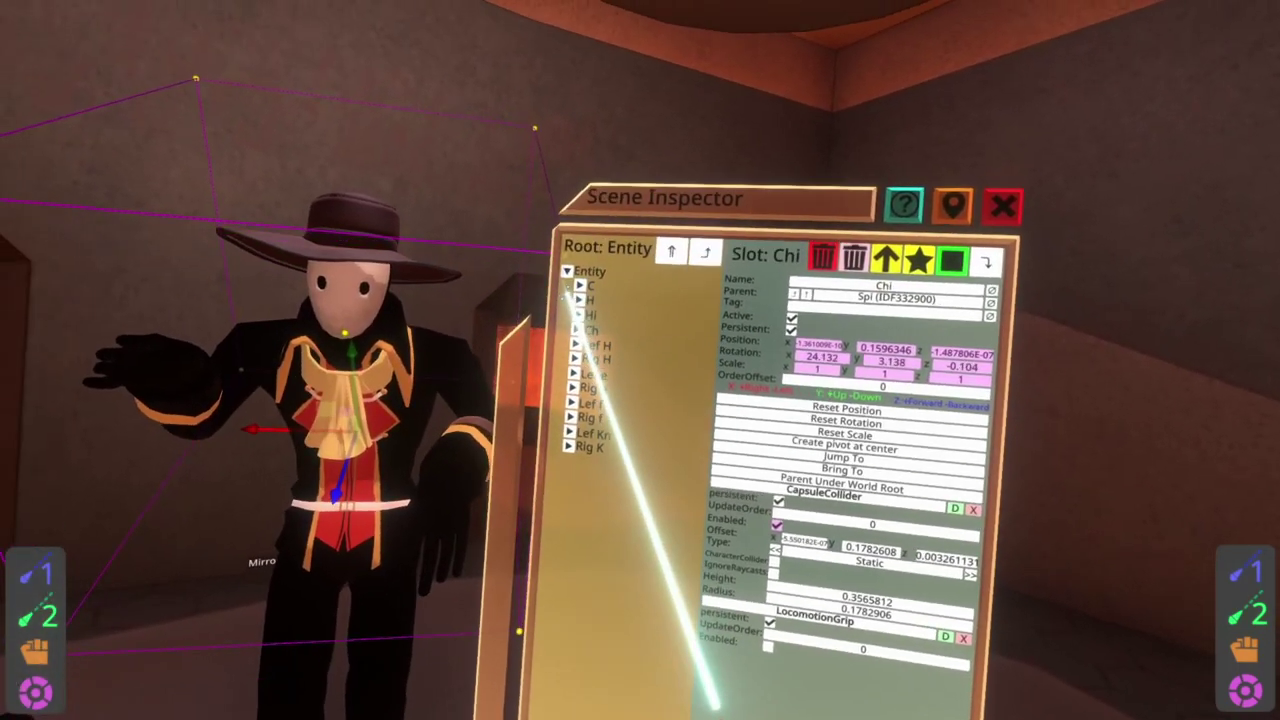
Expand the avatar's C and R slots in the hierarchy and select the Body slot.
click(602, 301)
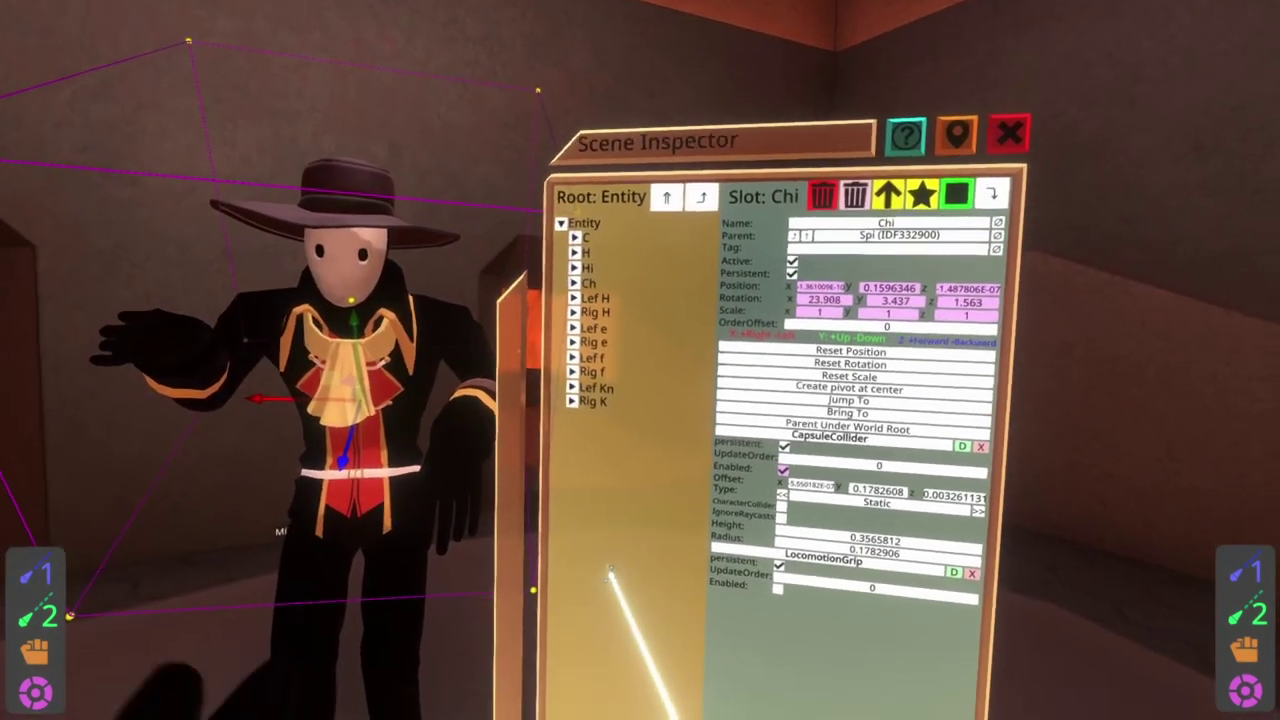
drag(609, 583, 608, 686)
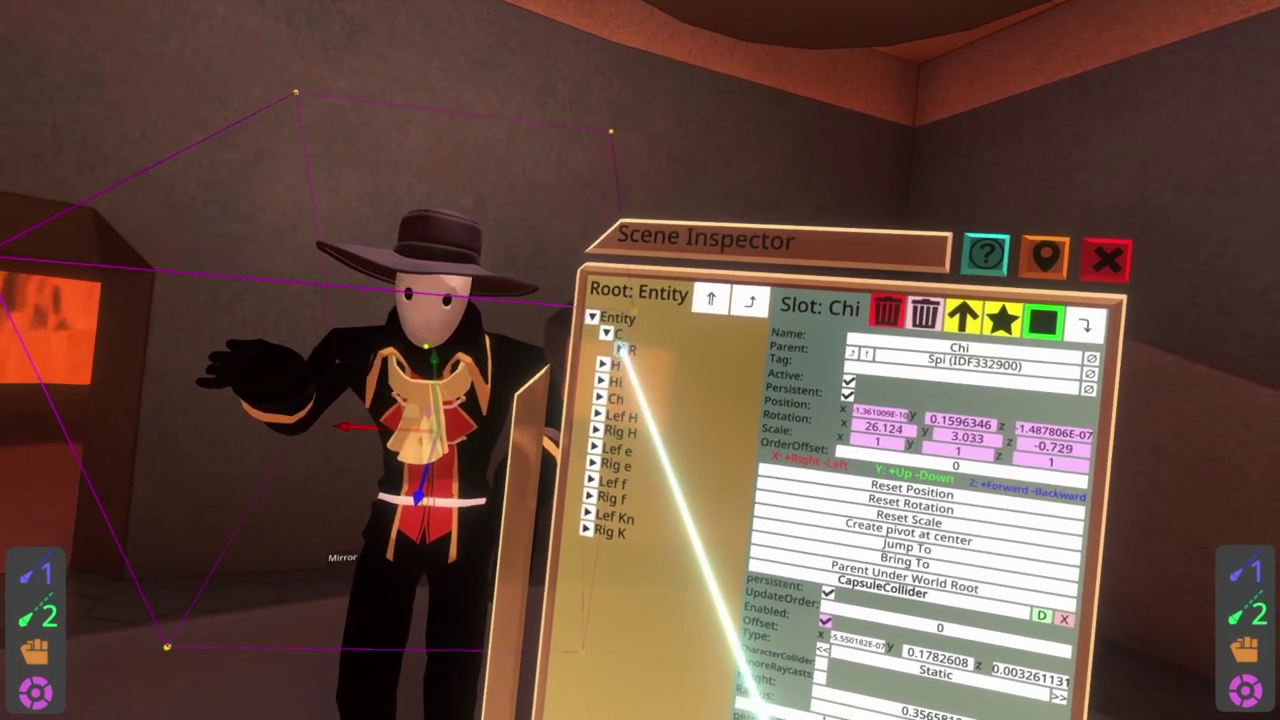
click(621, 349)
click(645, 381)
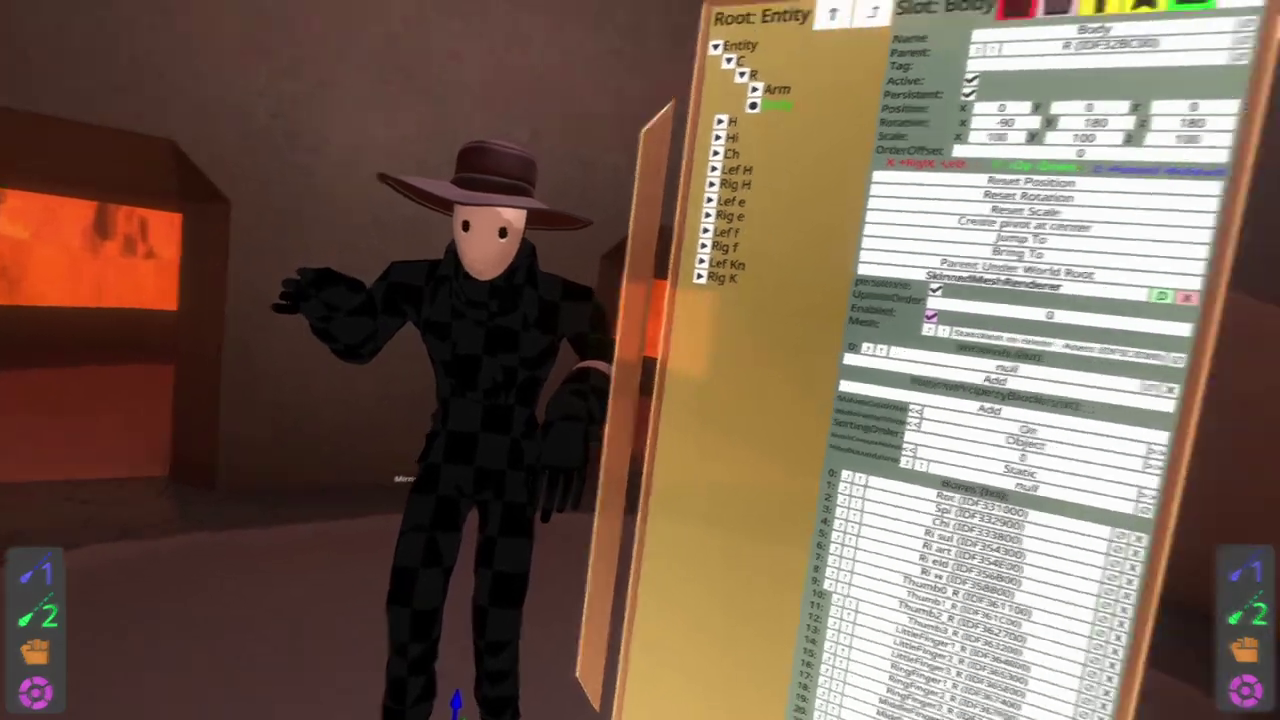
Undo the last reference change to Body's material list.
right_click(848, 440)
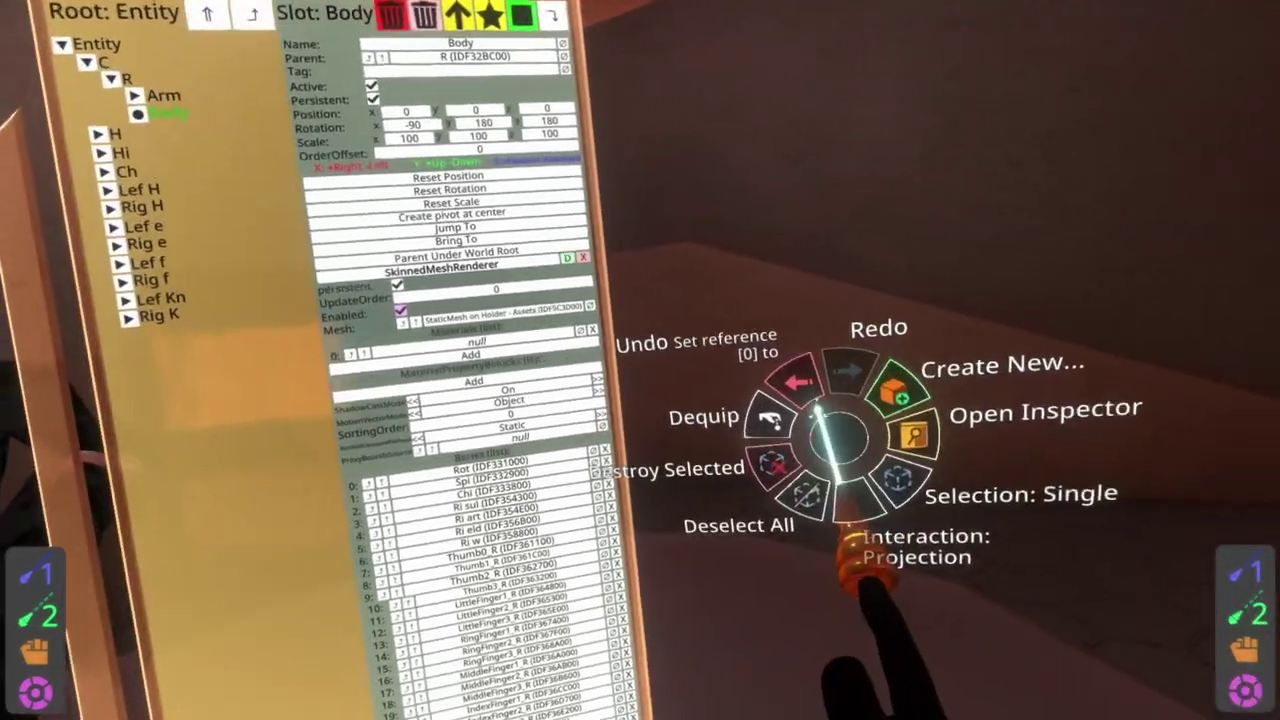
click(805, 385)
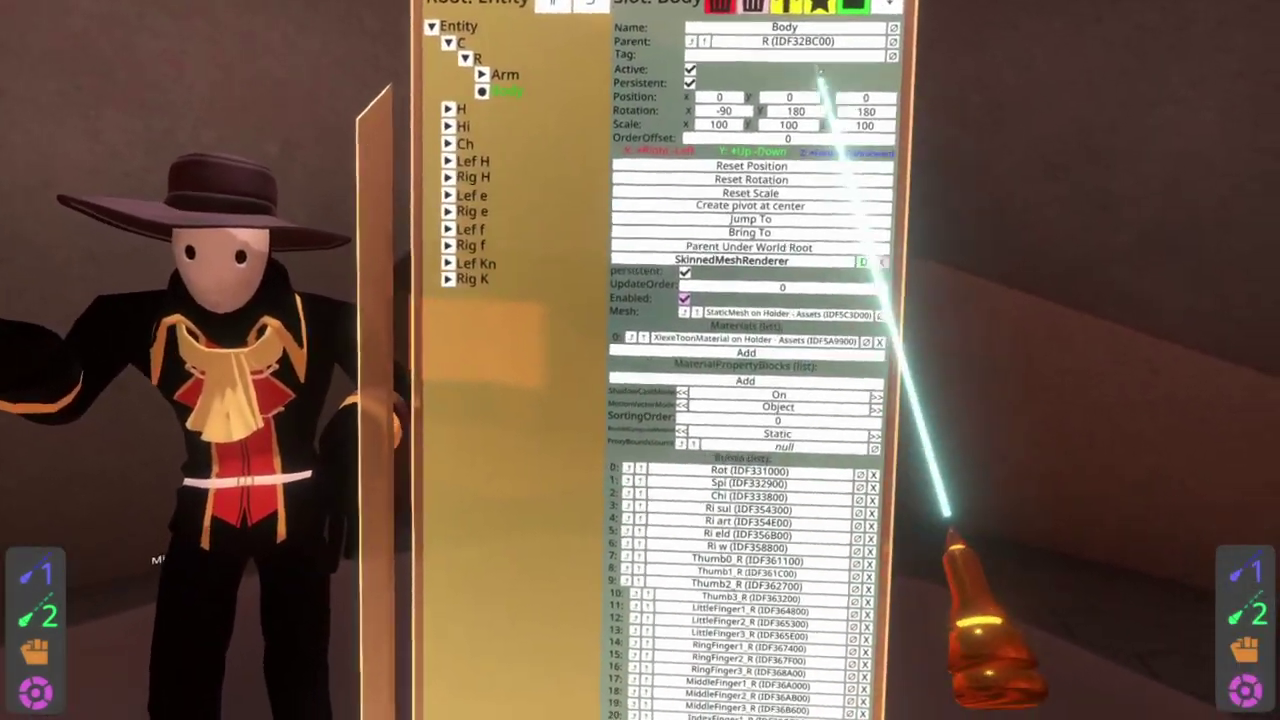
Attach a MaterialSet component to the Body slot.
drag(570, 700, 614, 377)
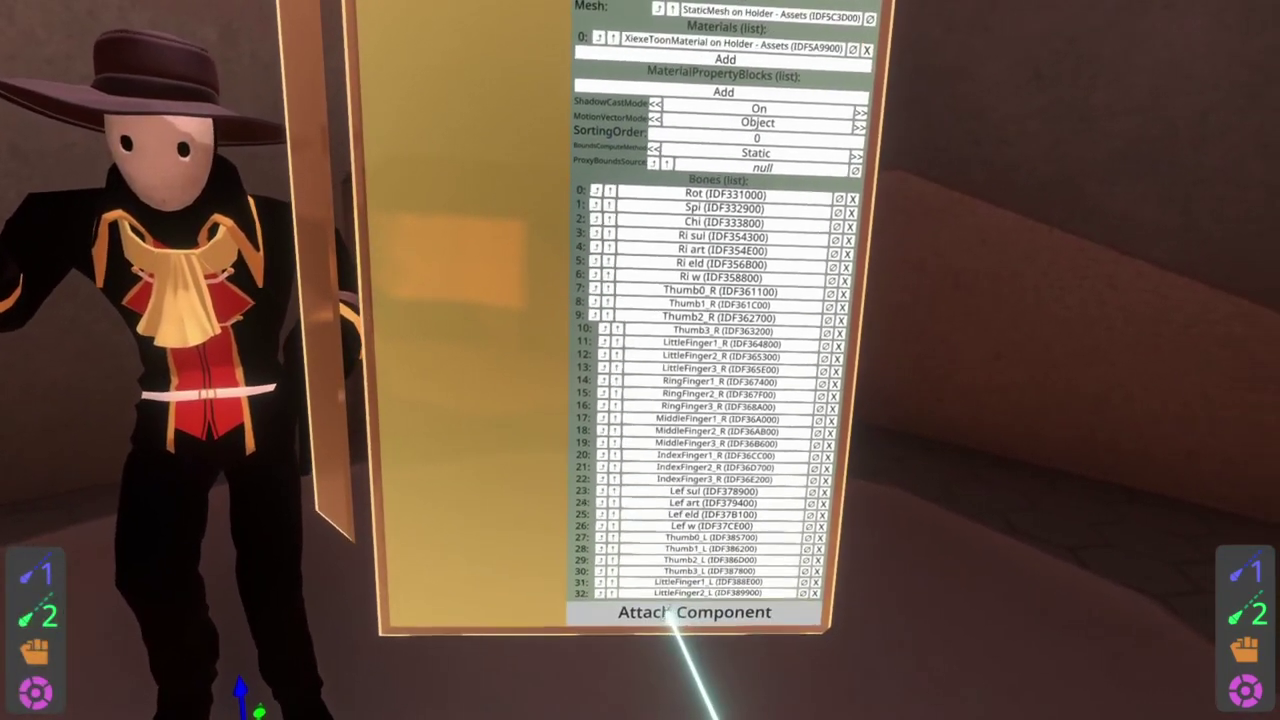
click(672, 613)
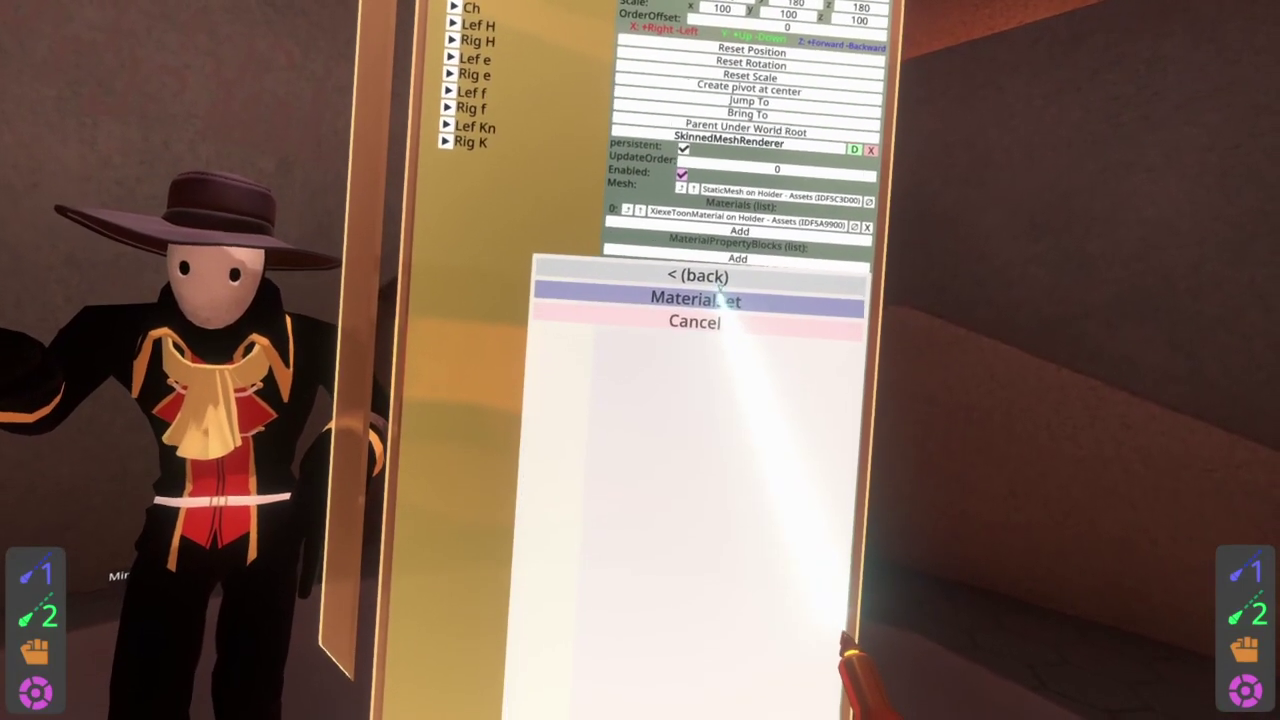
click(718, 298)
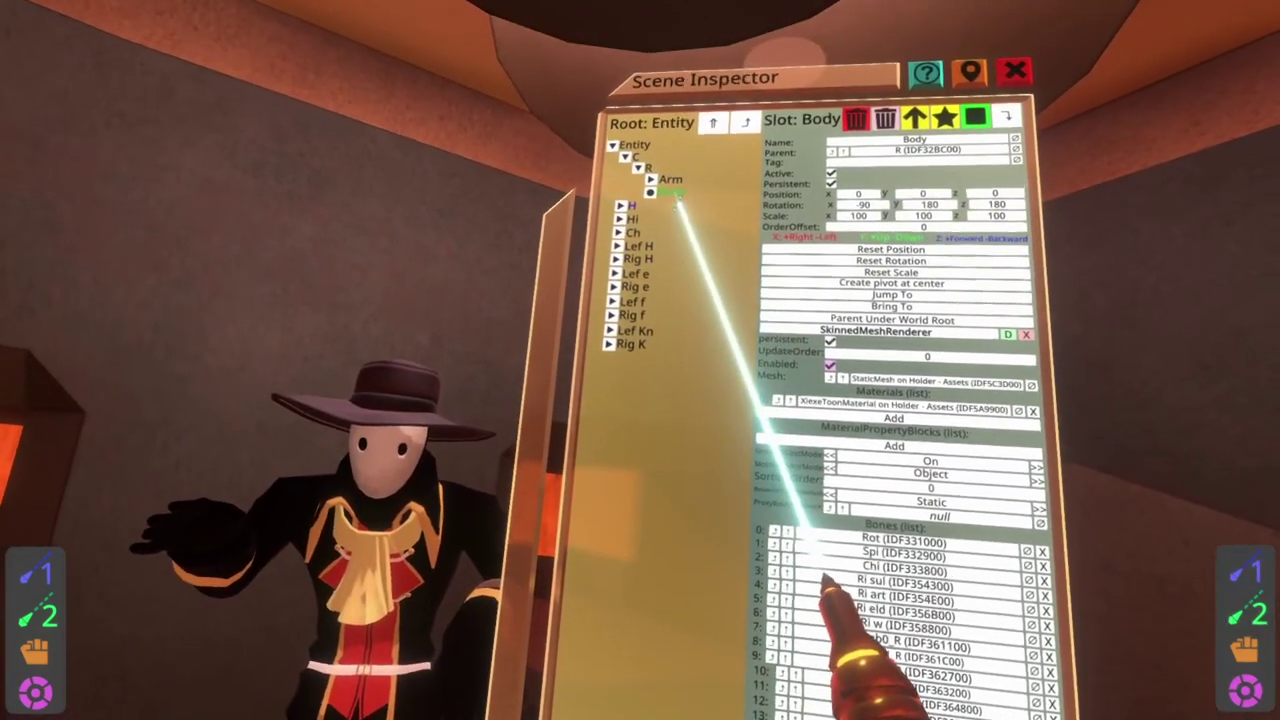
Pull the Body slot out of the hierarchy and open a second inspector for it beside the first.
drag(670, 192, 580, 2)
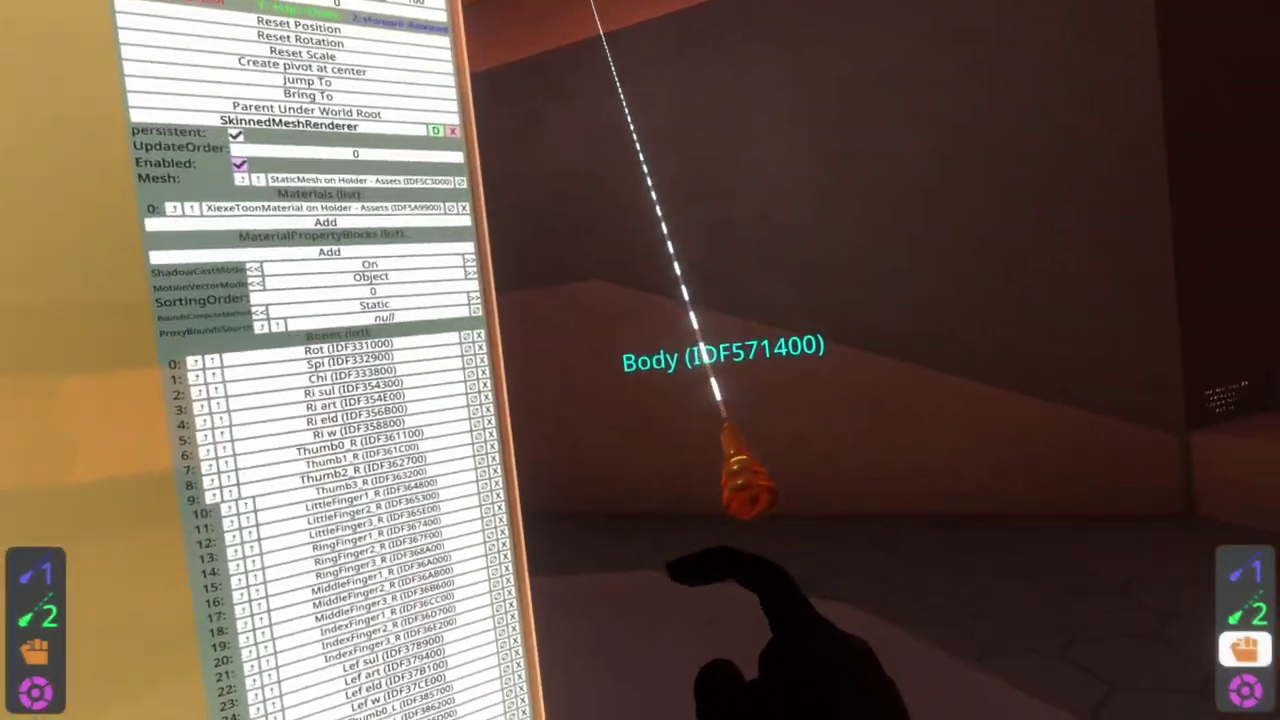
drag(625, 110, 669, 203)
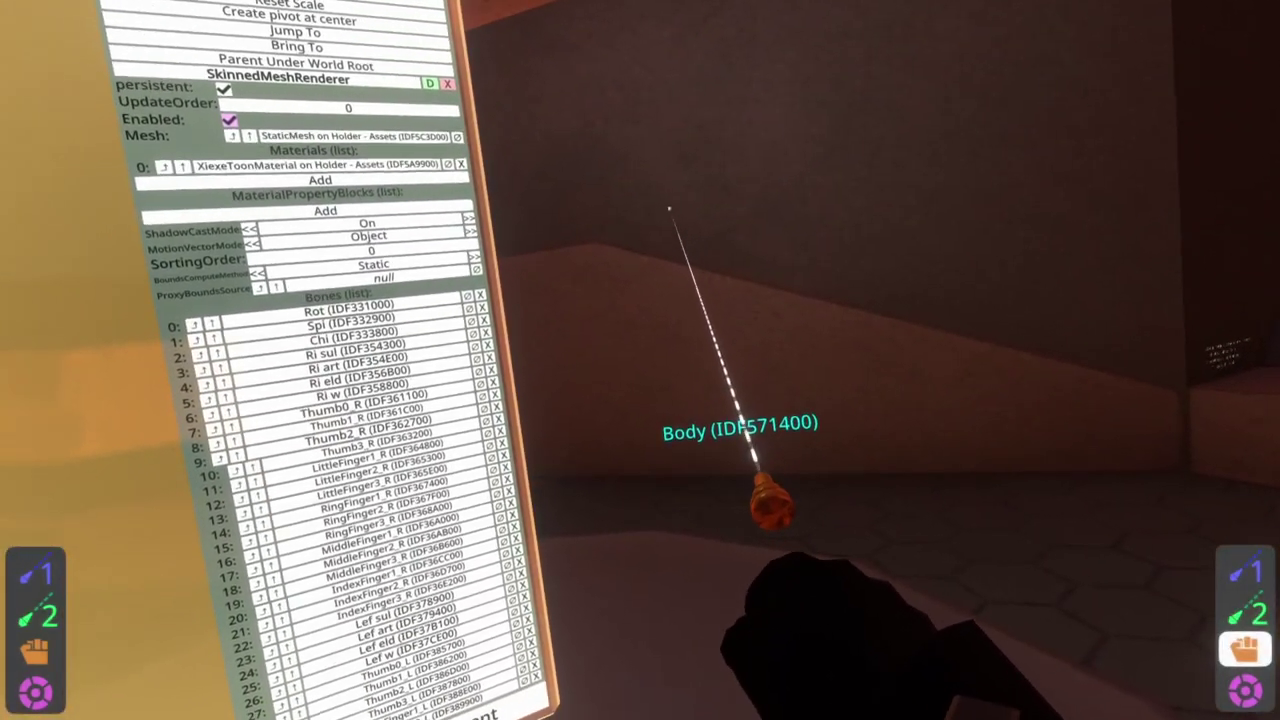
click(669, 203)
drag(706, 420, 643, 372)
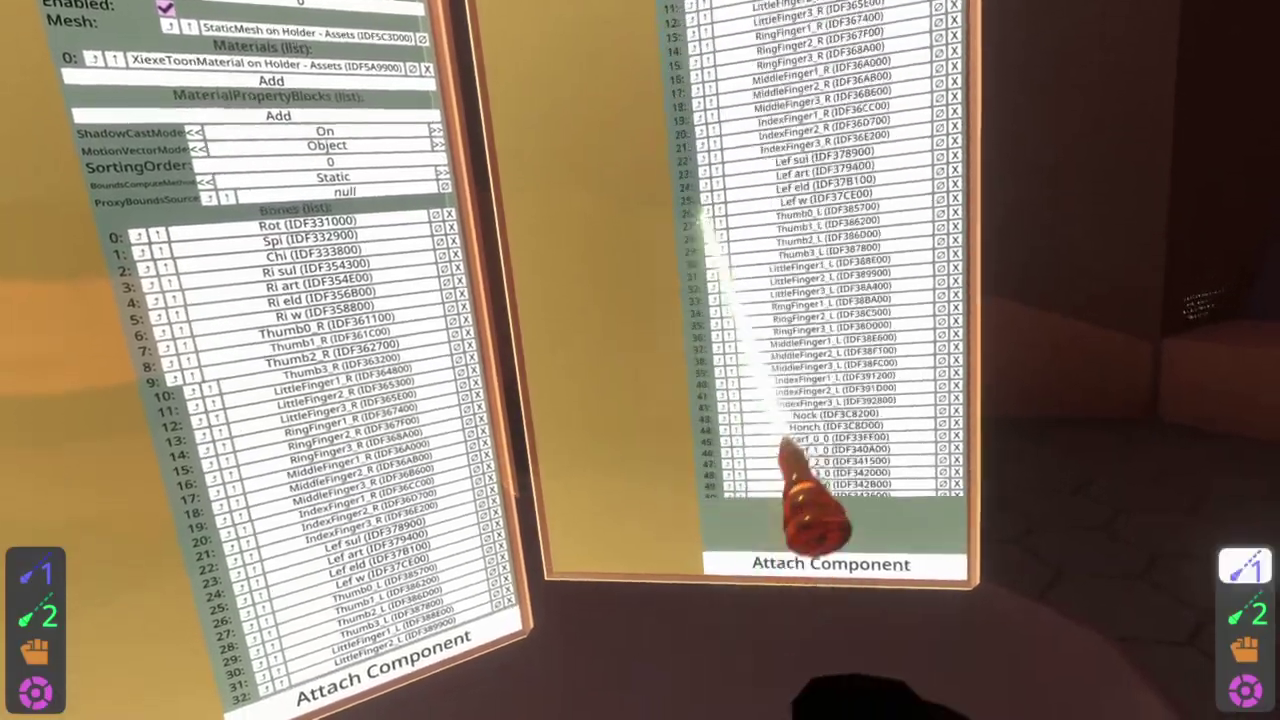
Set up Body's MaterialSet component from its mesh renderer, using the second inspector.
scroll(703, 215, down, 10)
drag(728, 345, 712, 206)
drag(630, 380, 660, 326)
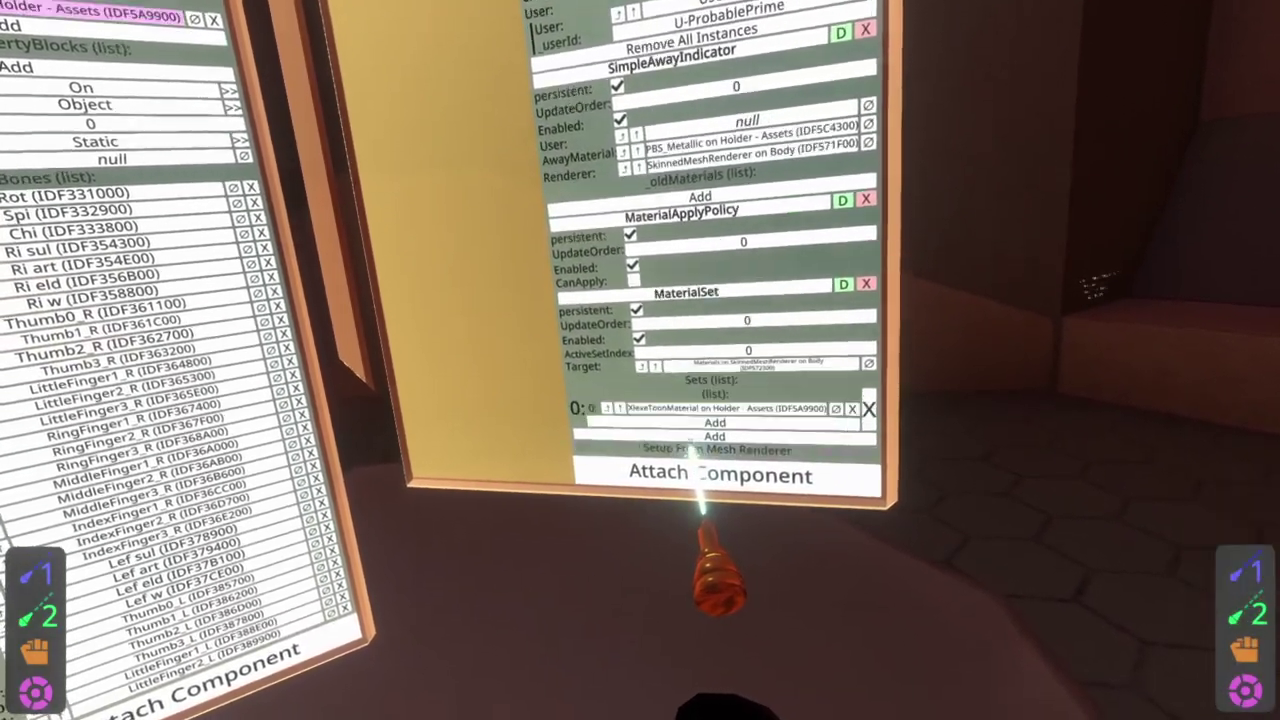
click(697, 449)
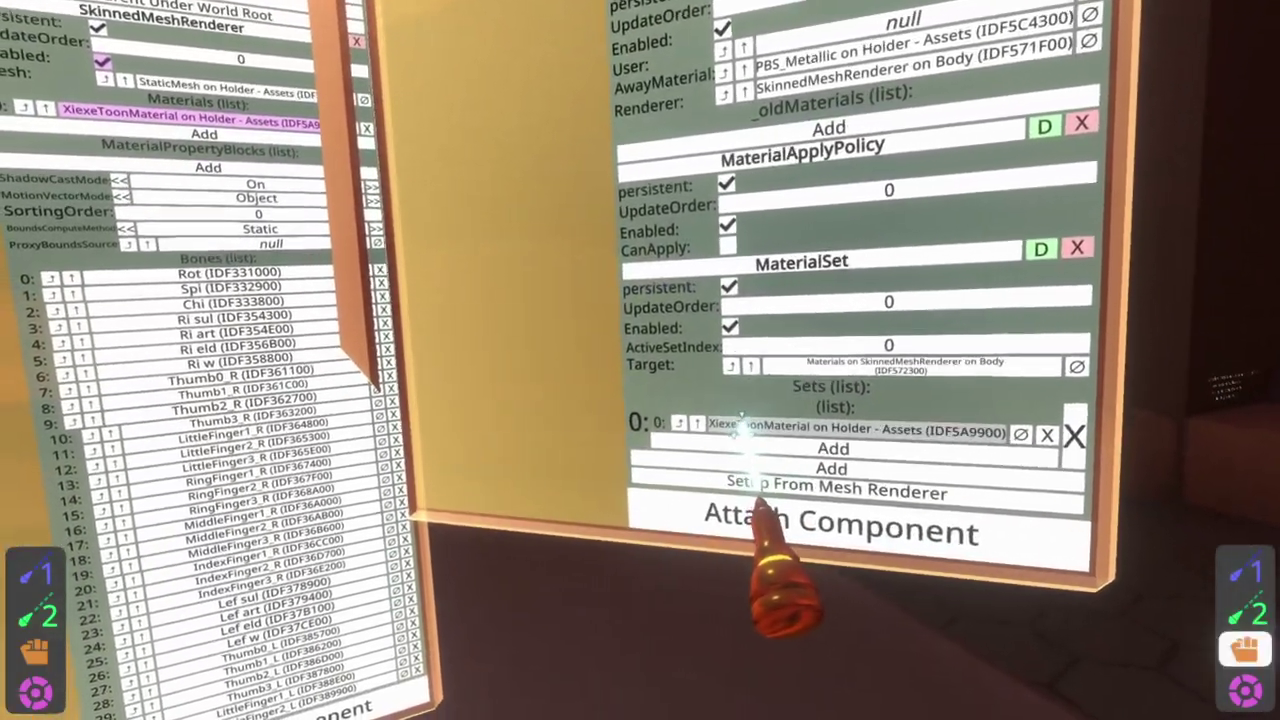
Add a second set with one material entry to the MaterialSet and remove the extra entry from set 0.
drag(742, 427, 620, 465)
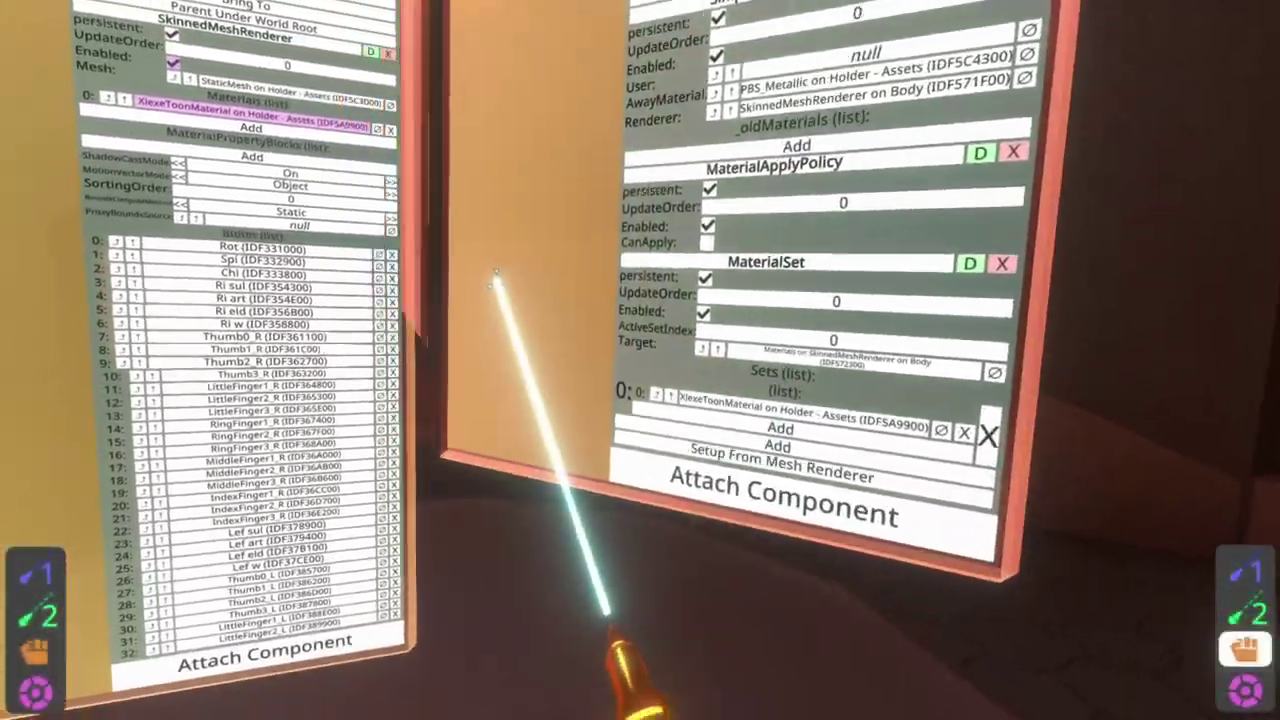
drag(500, 277, 500, 305)
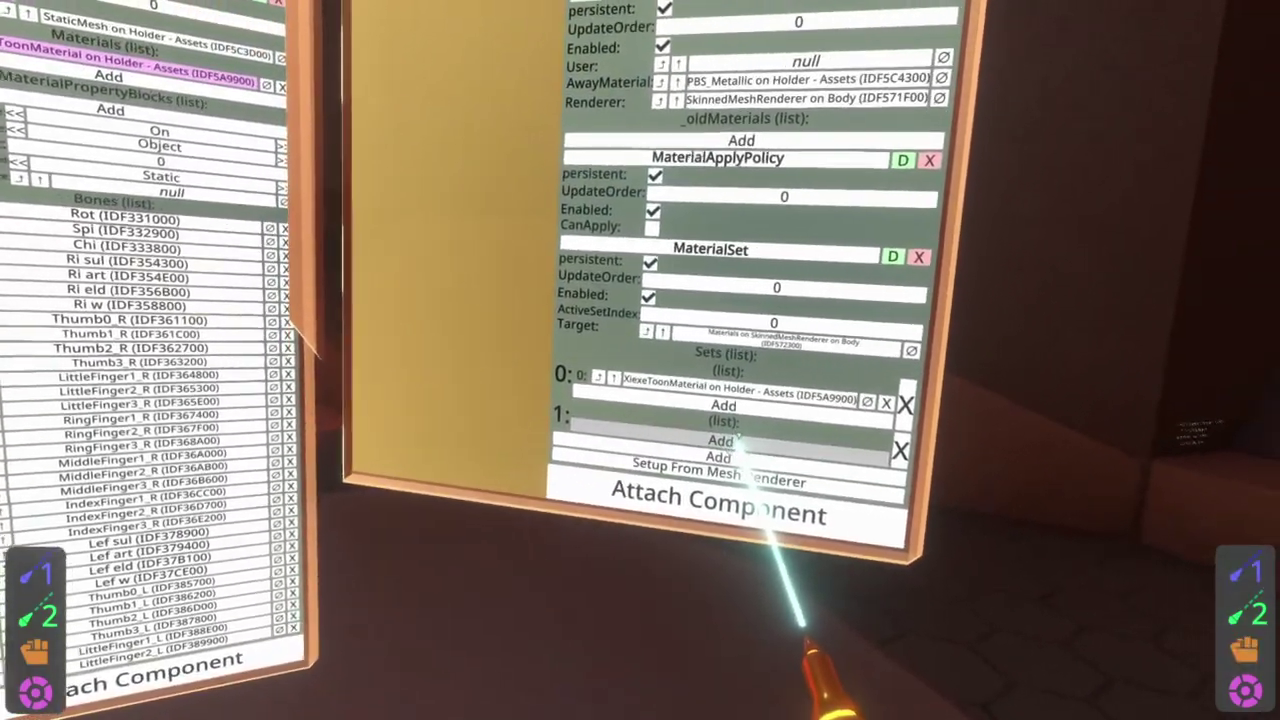
click(735, 440)
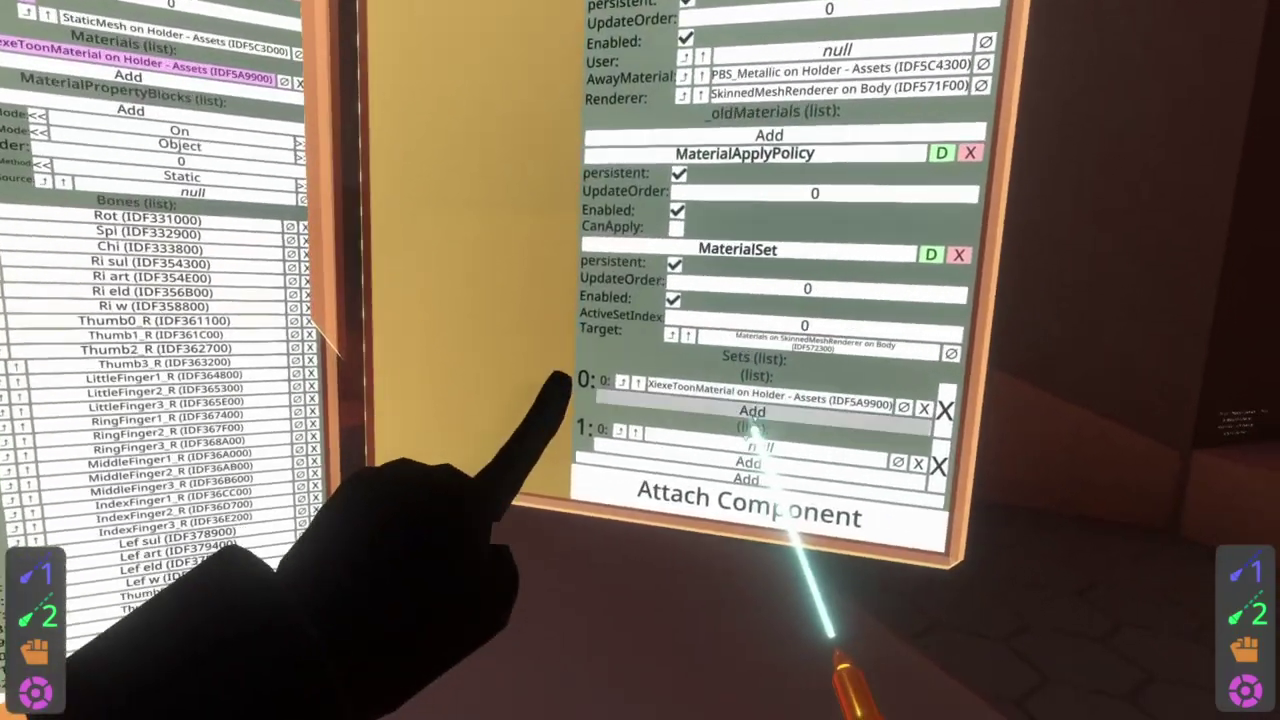
click(750, 480)
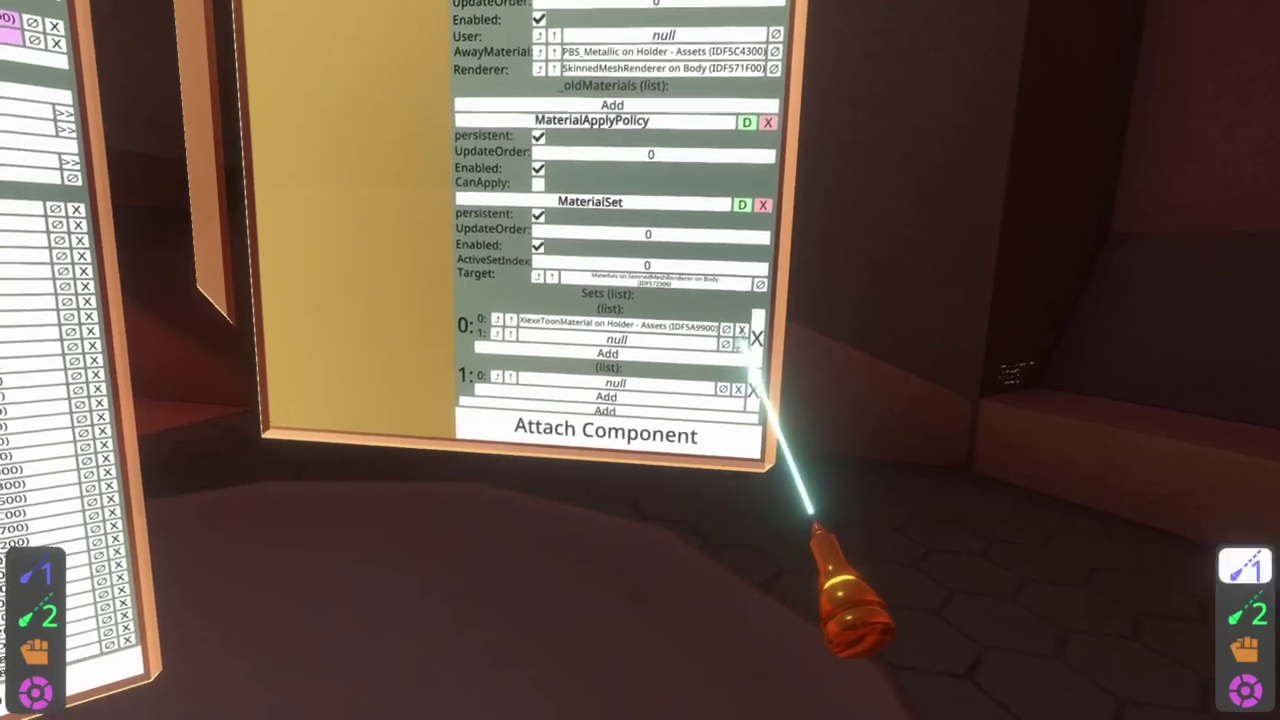
click(748, 344)
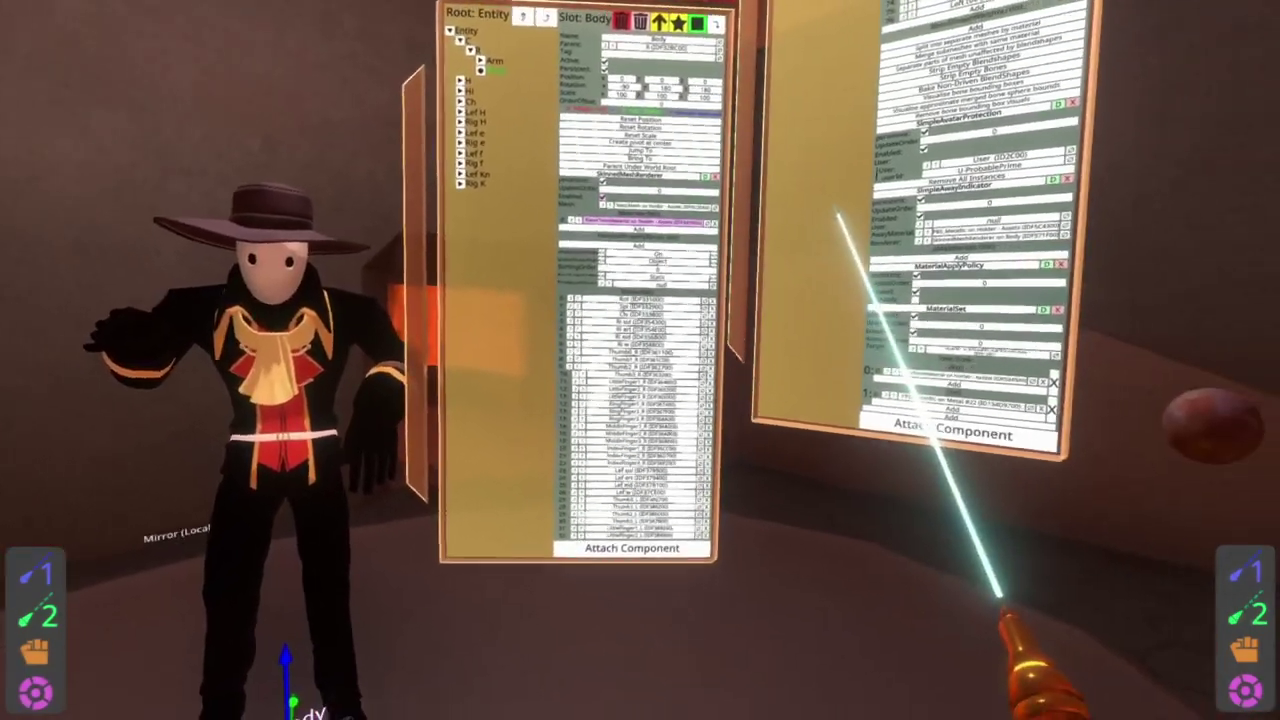
Test the metal material by setting the MaterialSet's ActiveSetIndex to 1 and back to 0.
drag(838, 214, 483, 312)
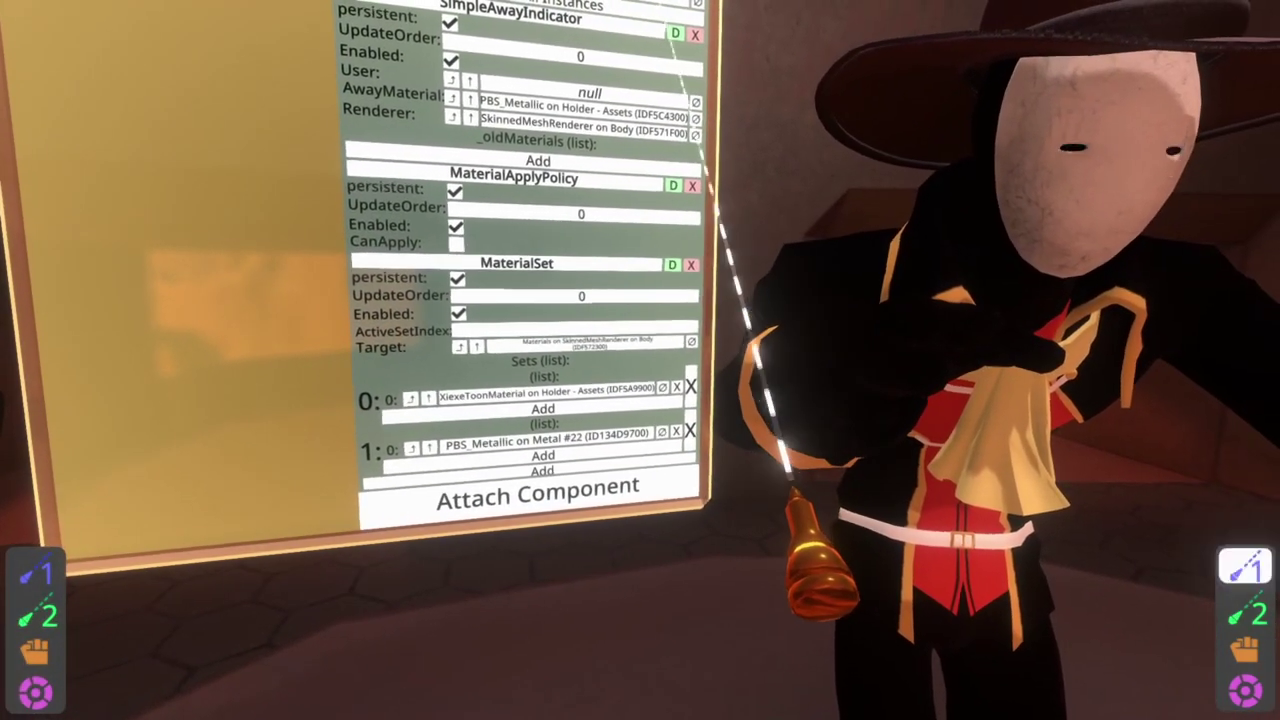
text(1)
key(Return)
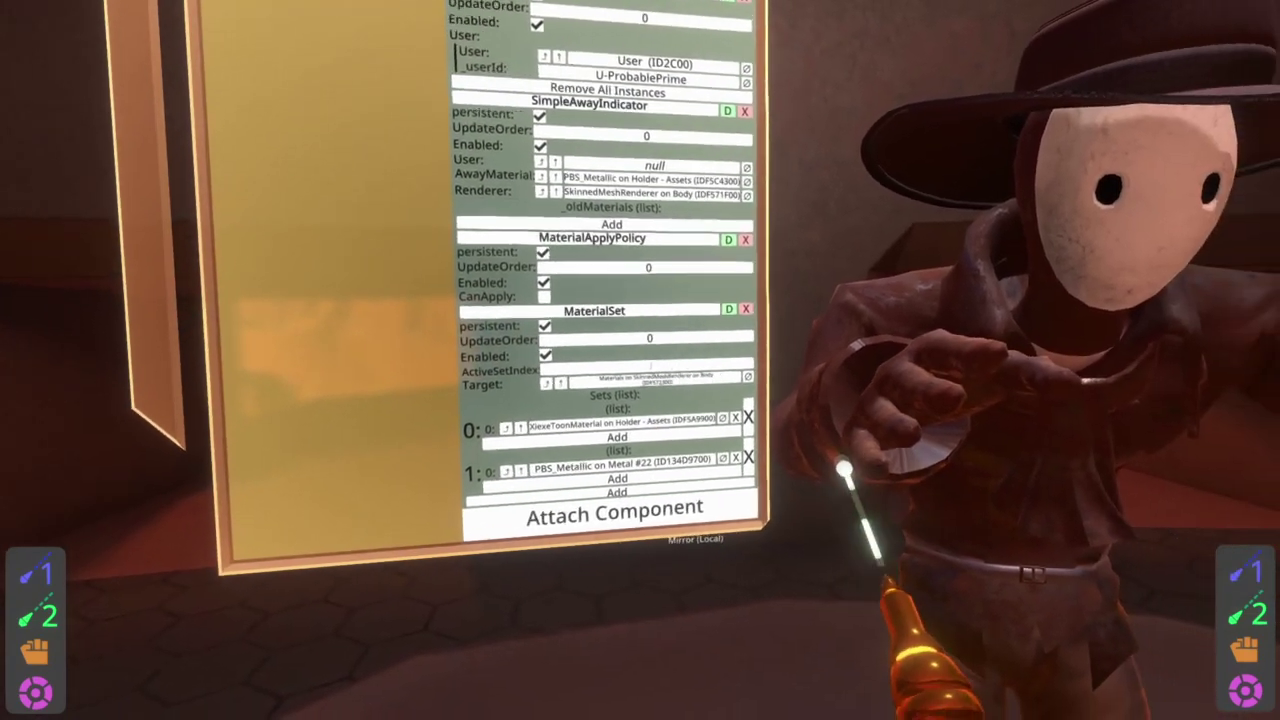
key(BackSpace)
text(0)
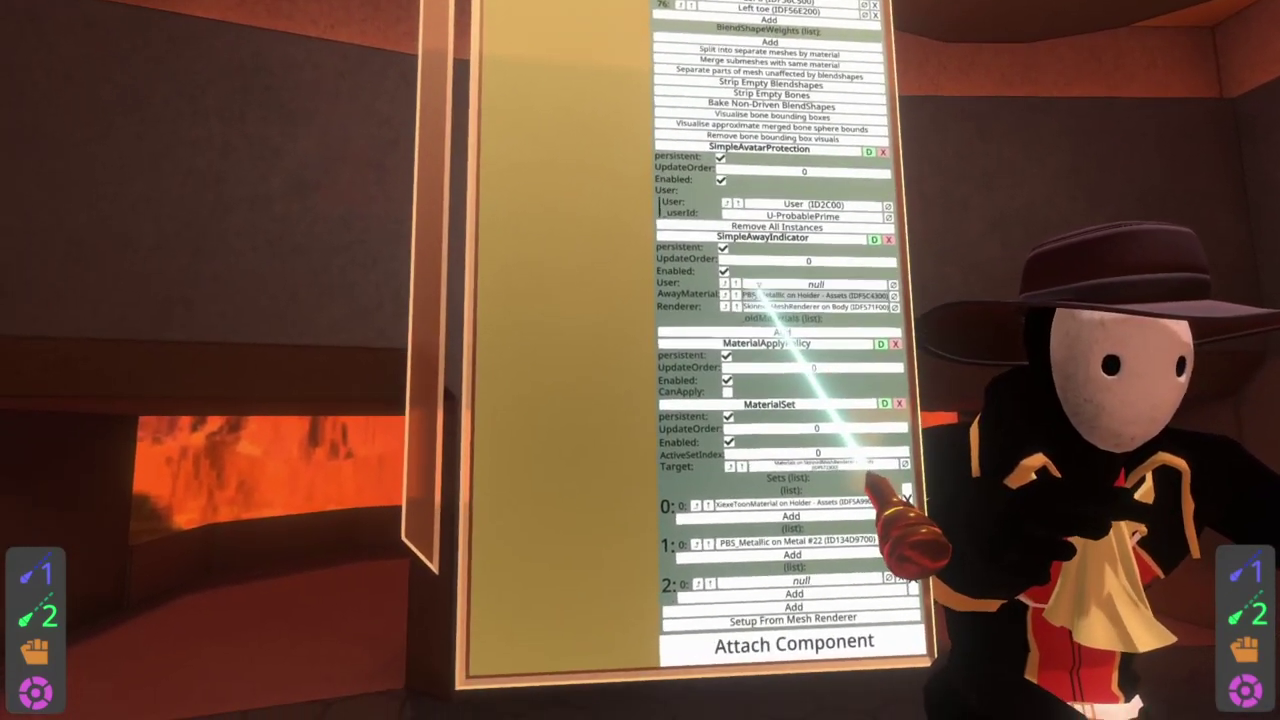
Create a PBS Metallic material and give it a translucent albedo color and a matching blend mode.
drag(785, 338, 194, 2)
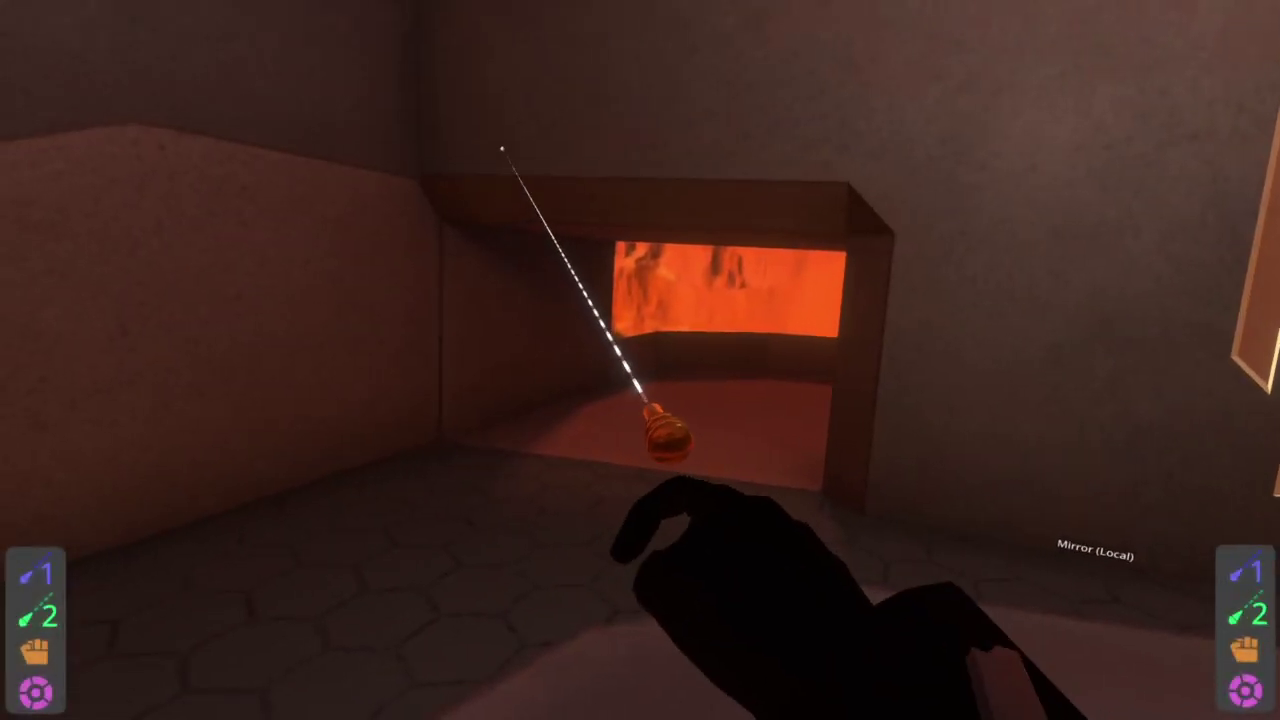
middle_click(637, 426)
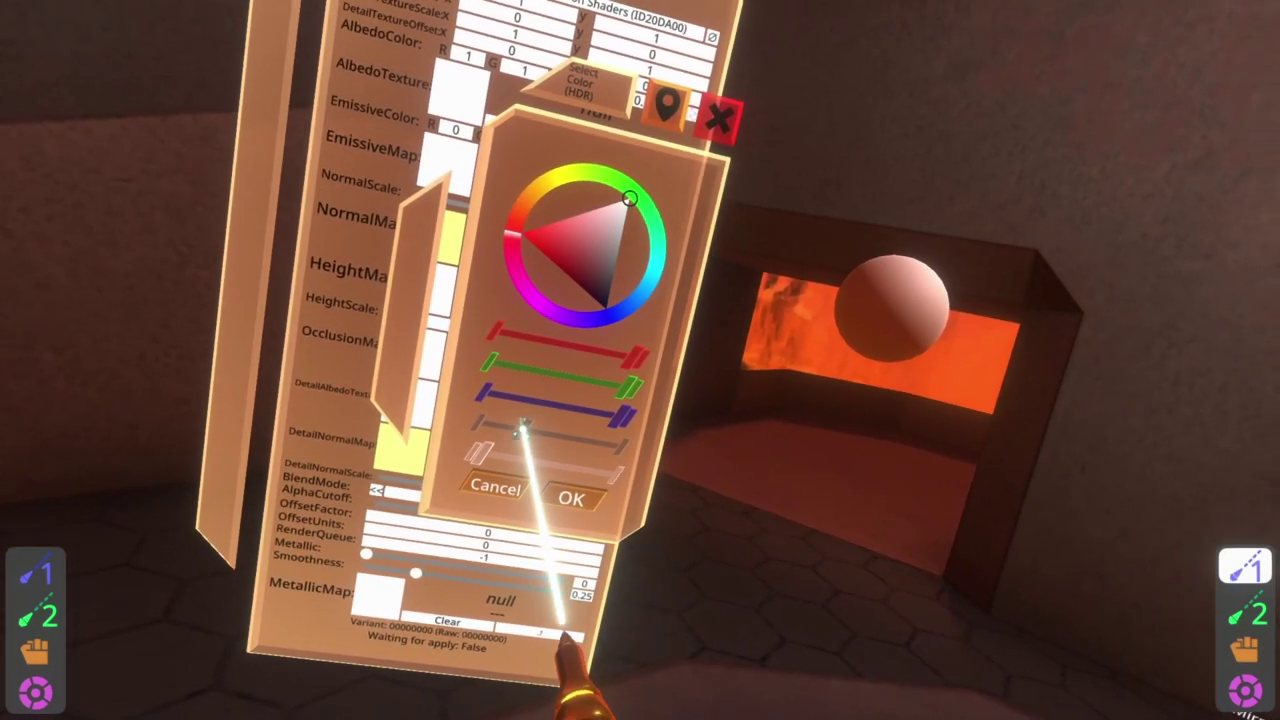
click(620, 490)
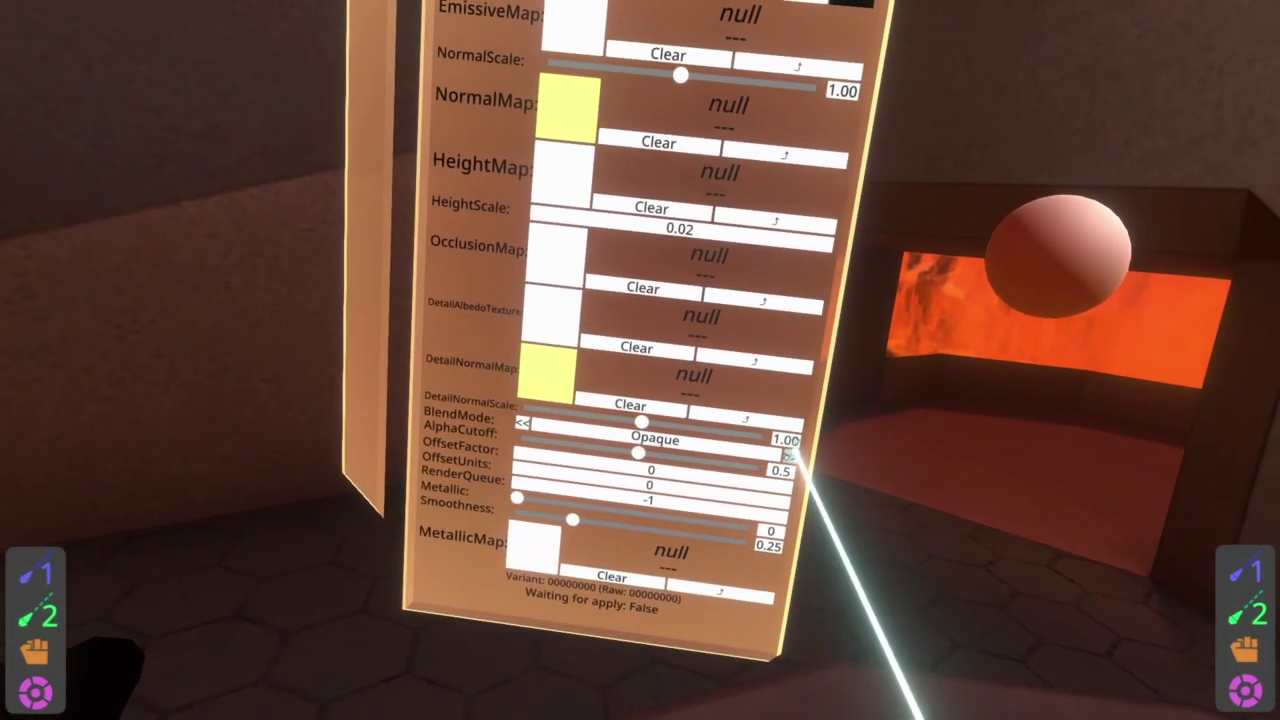
click(863, 357)
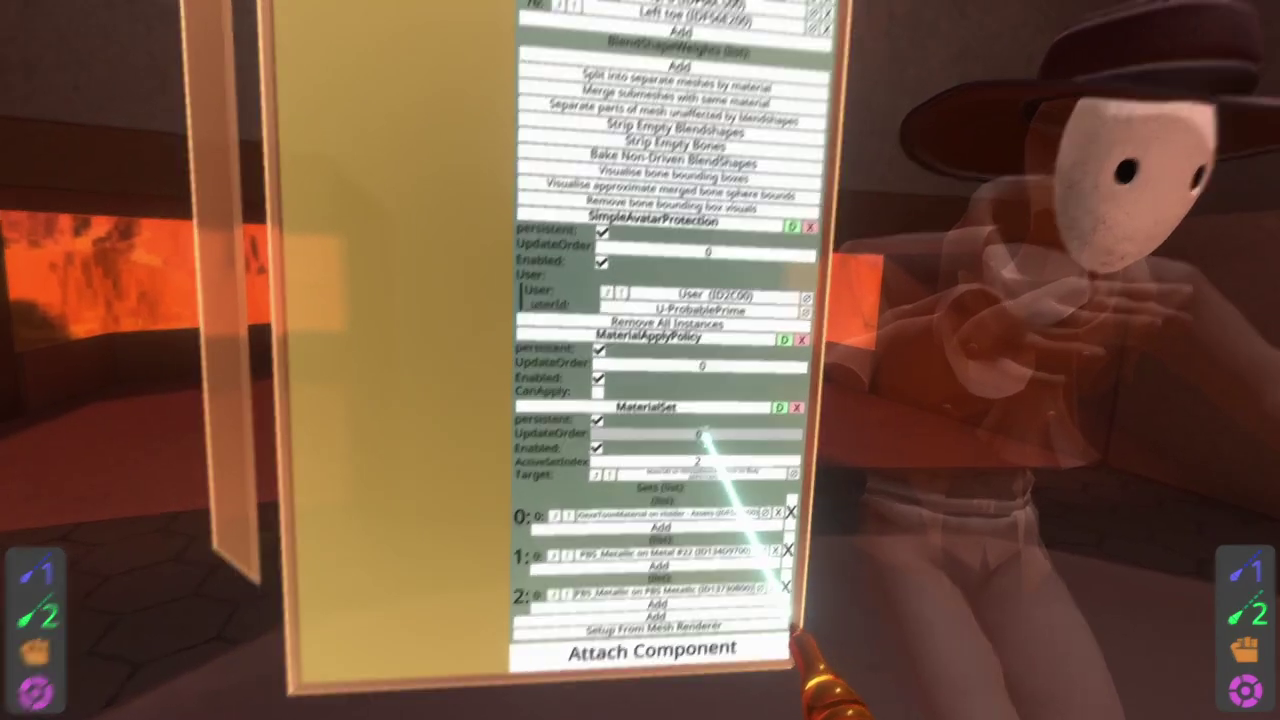
Extract the MaterialSet component as a LogiX interface node and place it in the open space beside the avatar.
drag(698, 431, 708, 437)
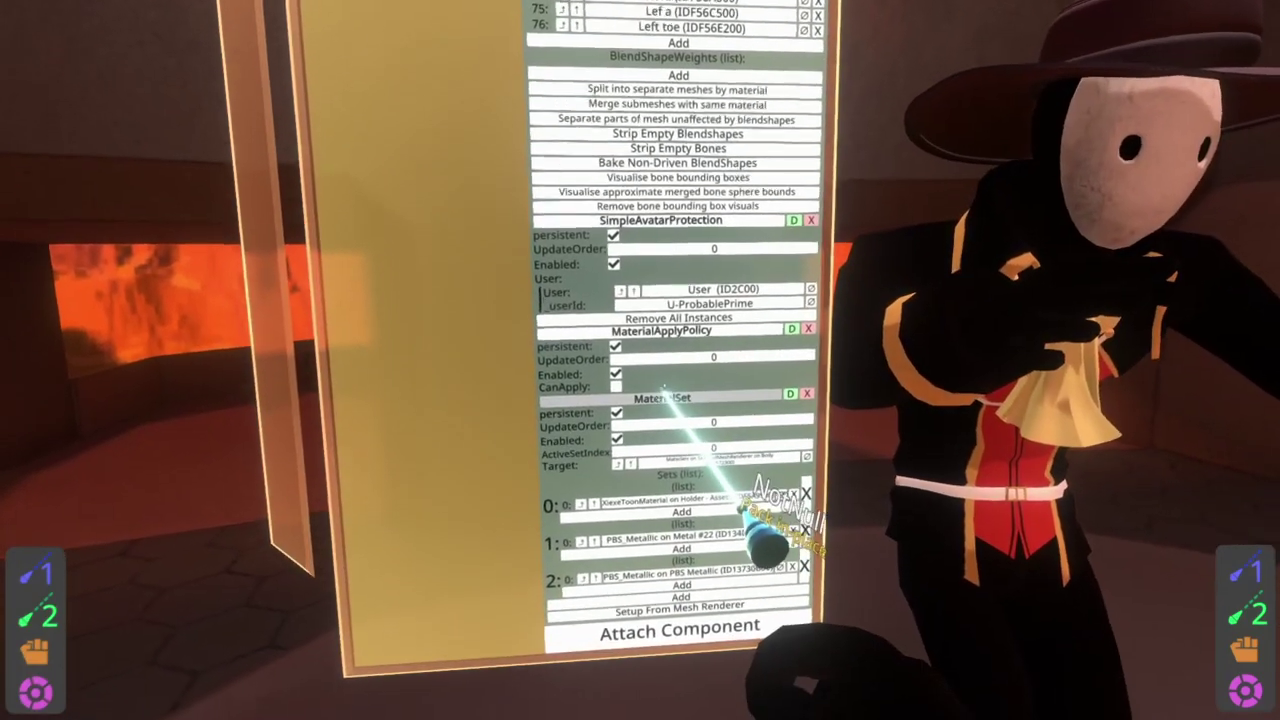
drag(656, 379, 737, 480)
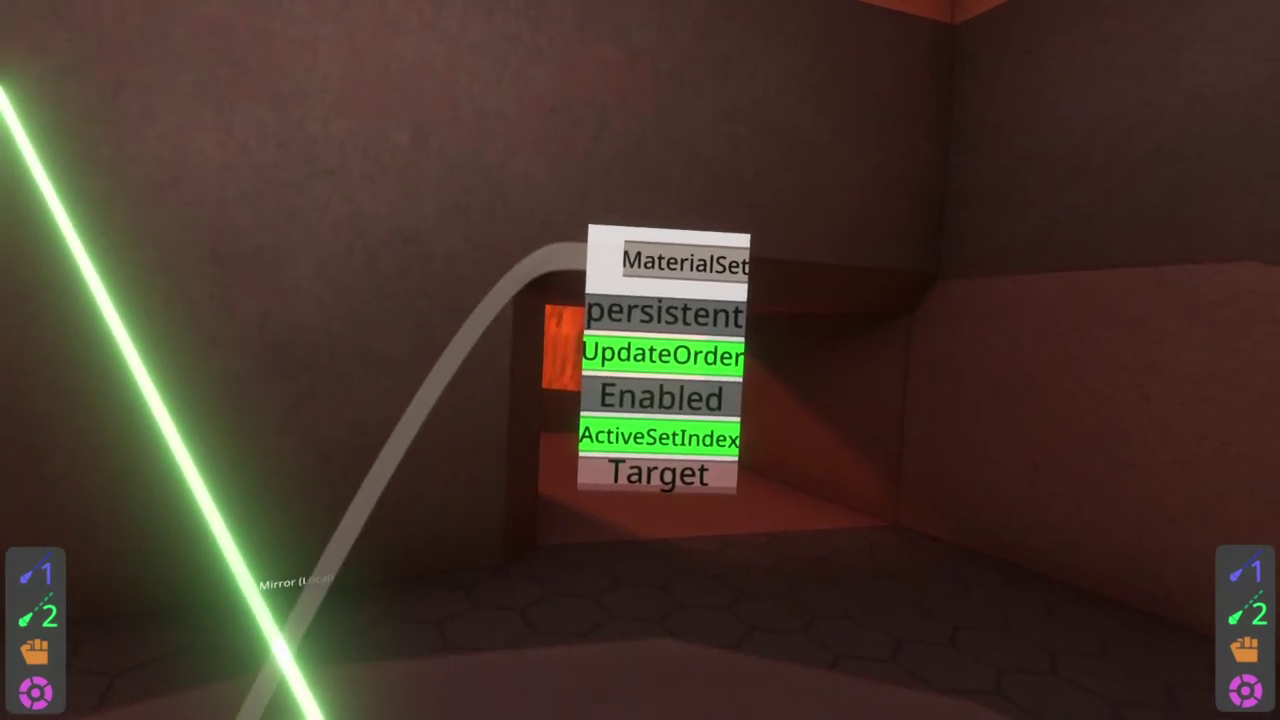
drag(683, 460, 875, 366)
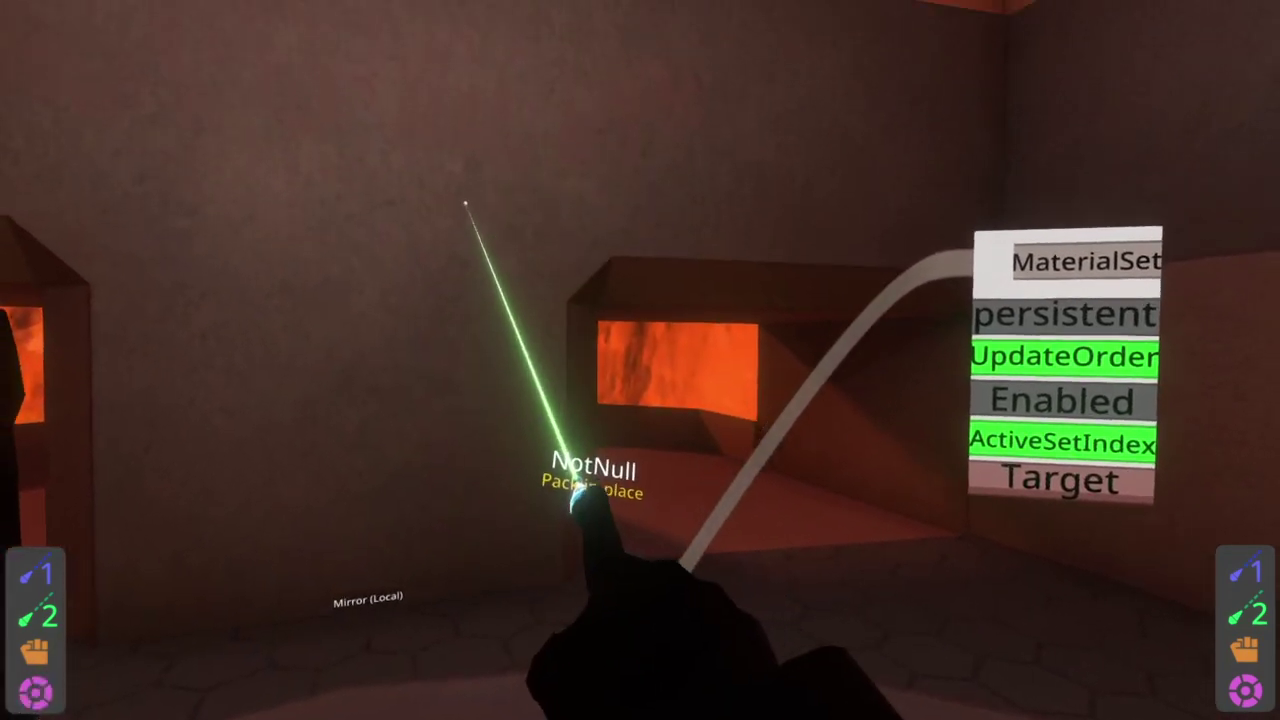
Spawn a conditional ?: node from the Operators category of the LogiX node browser.
right_click(465, 203)
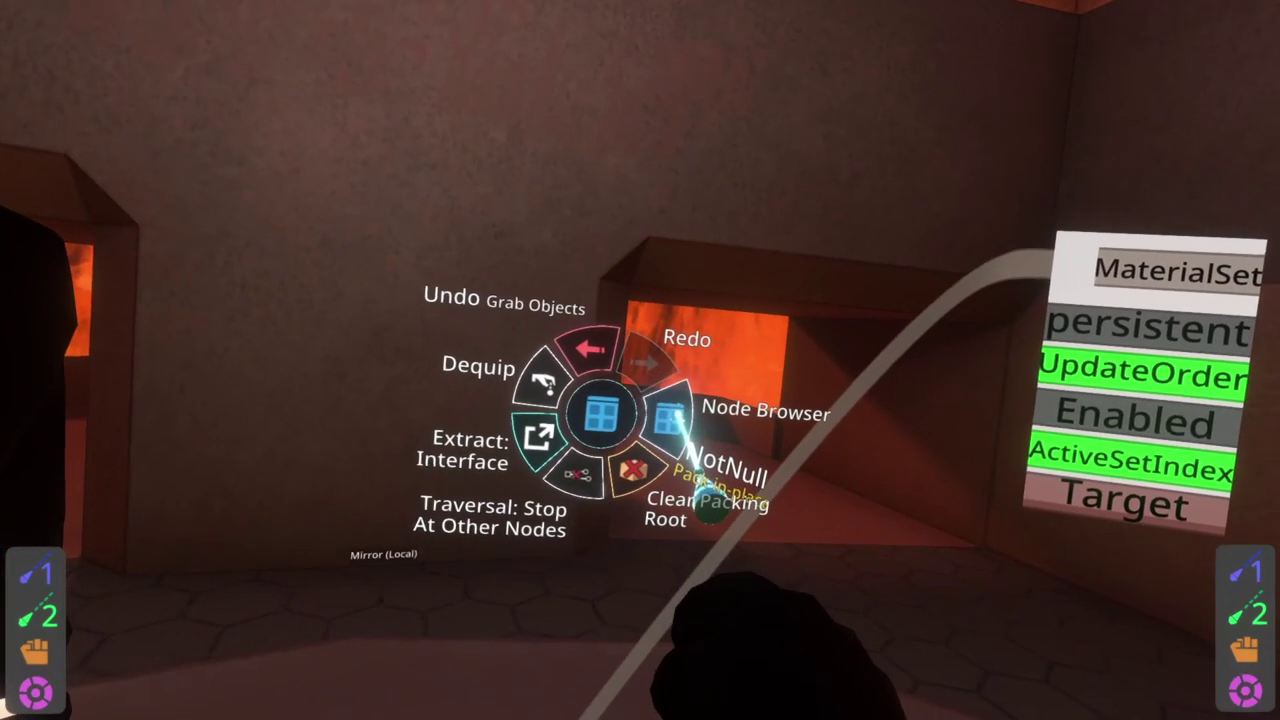
click(674, 423)
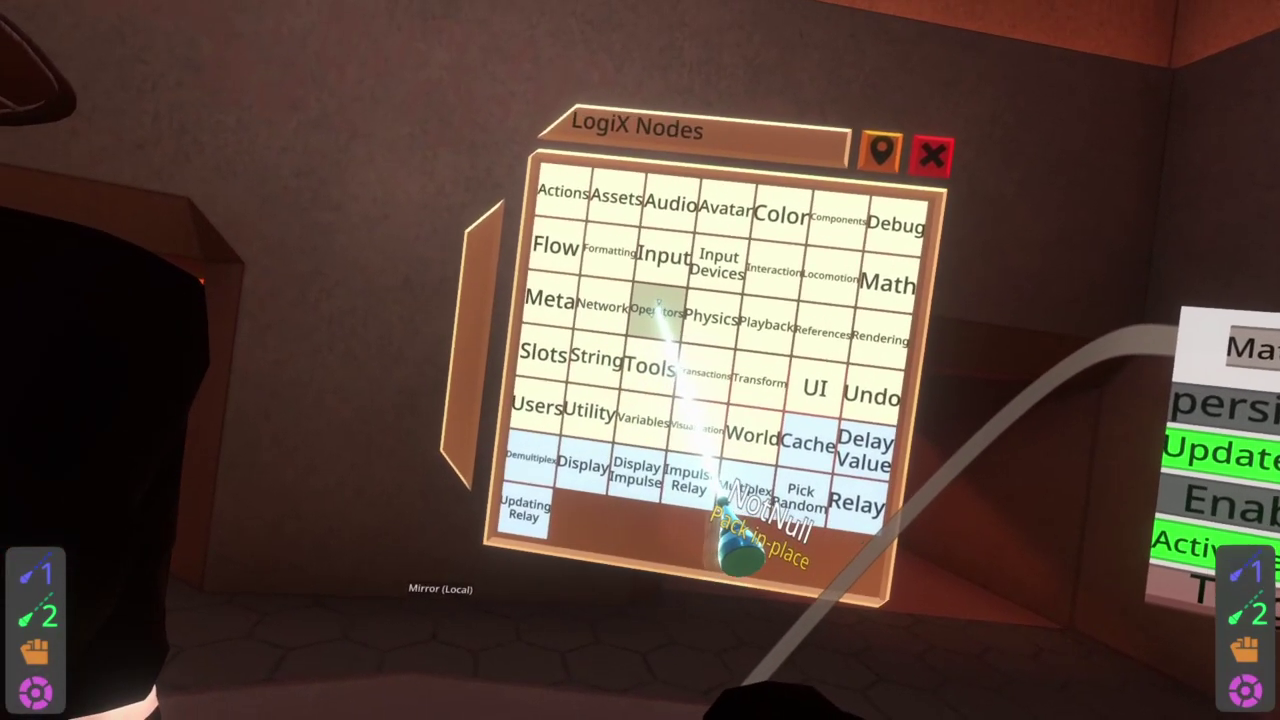
click(609, 281)
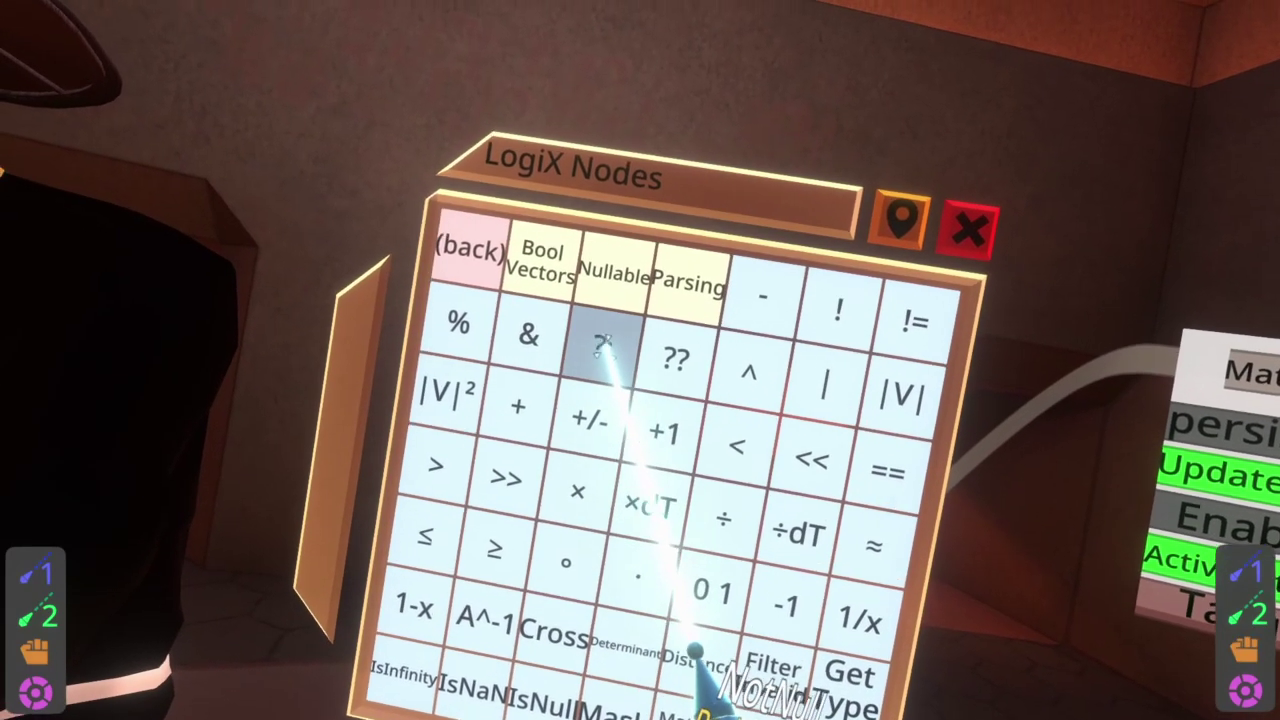
click(594, 350)
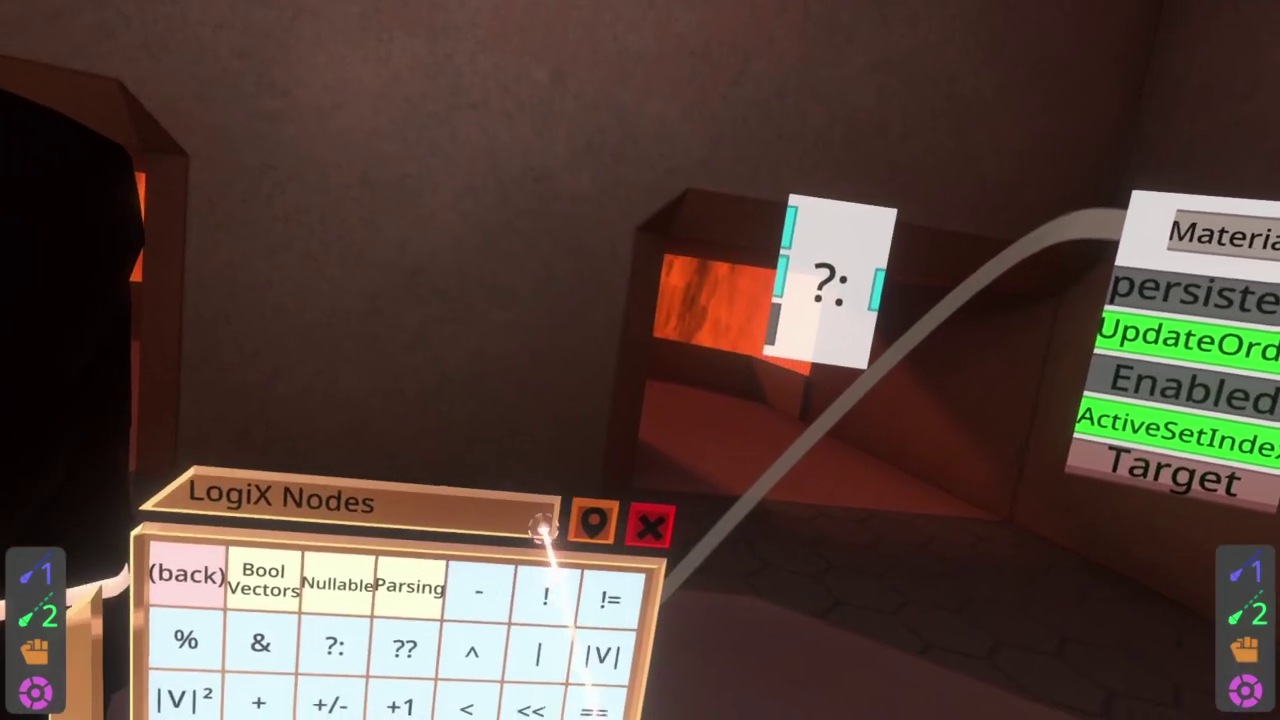
Spawn an int input node from the Input category, place it beside the ?: node and wire it as 0 into the first value input.
drag(540, 529, 397, 393)
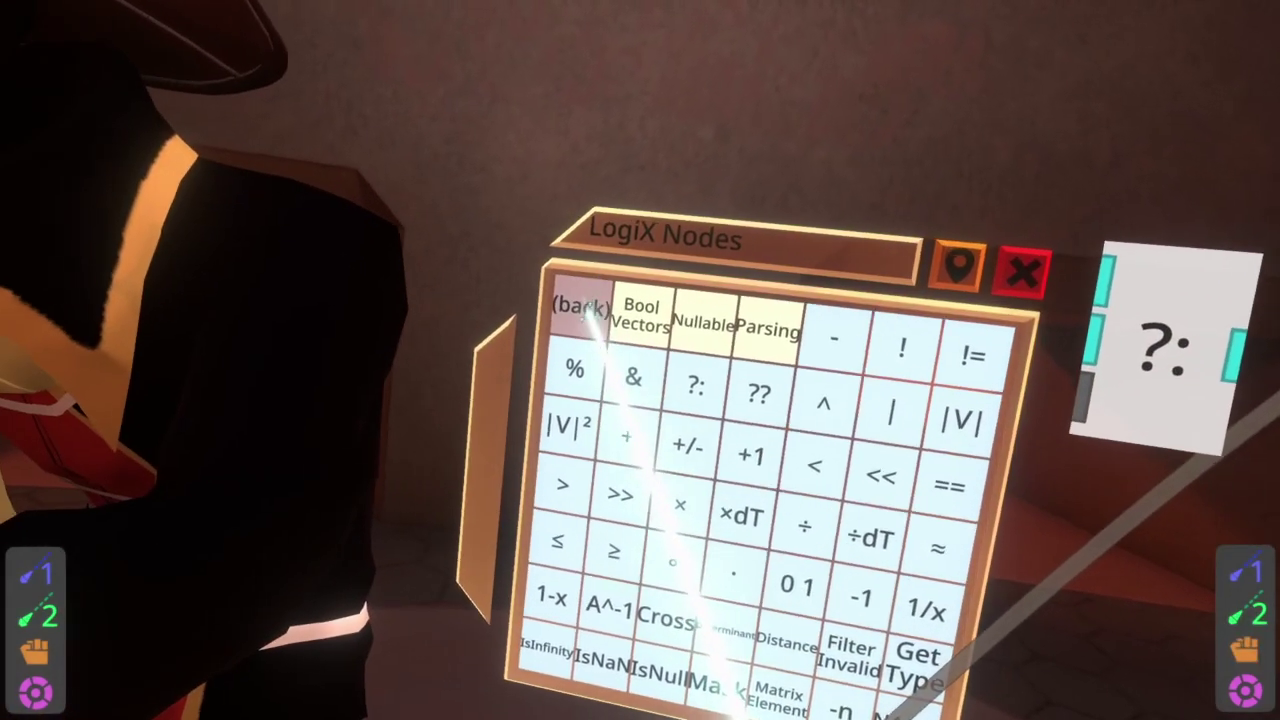
click(402, 316)
click(650, 375)
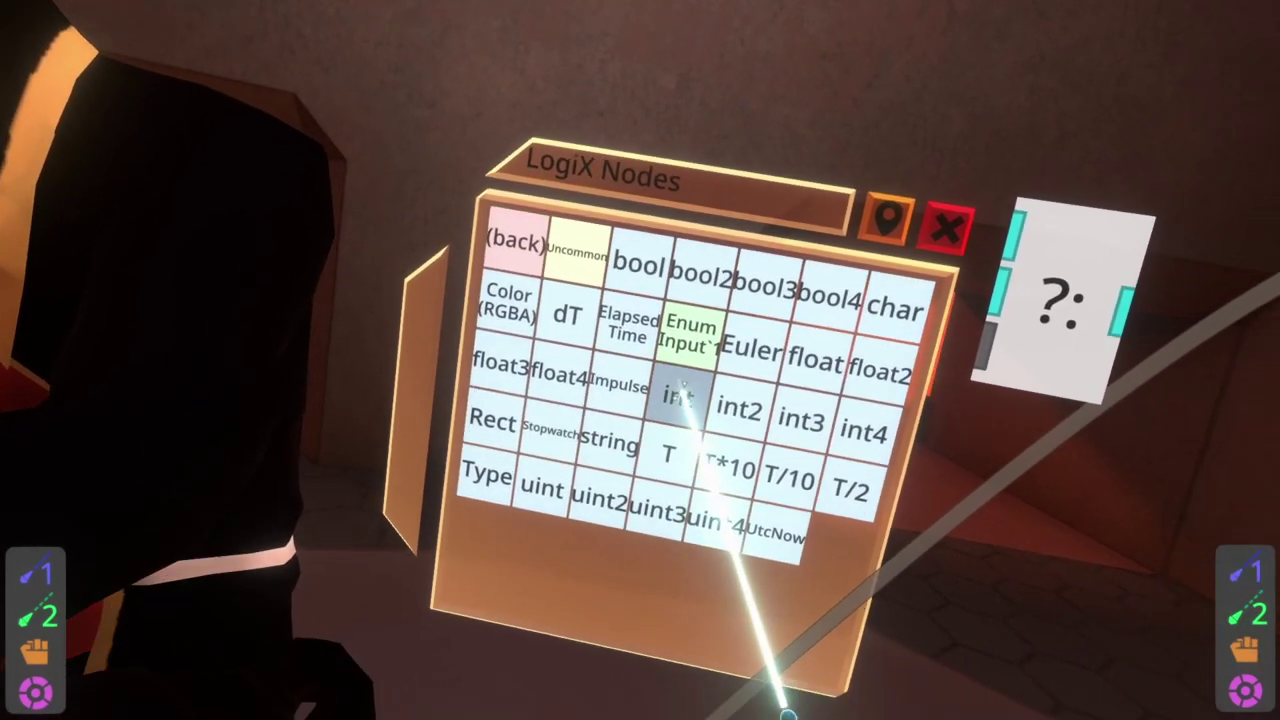
click(671, 394)
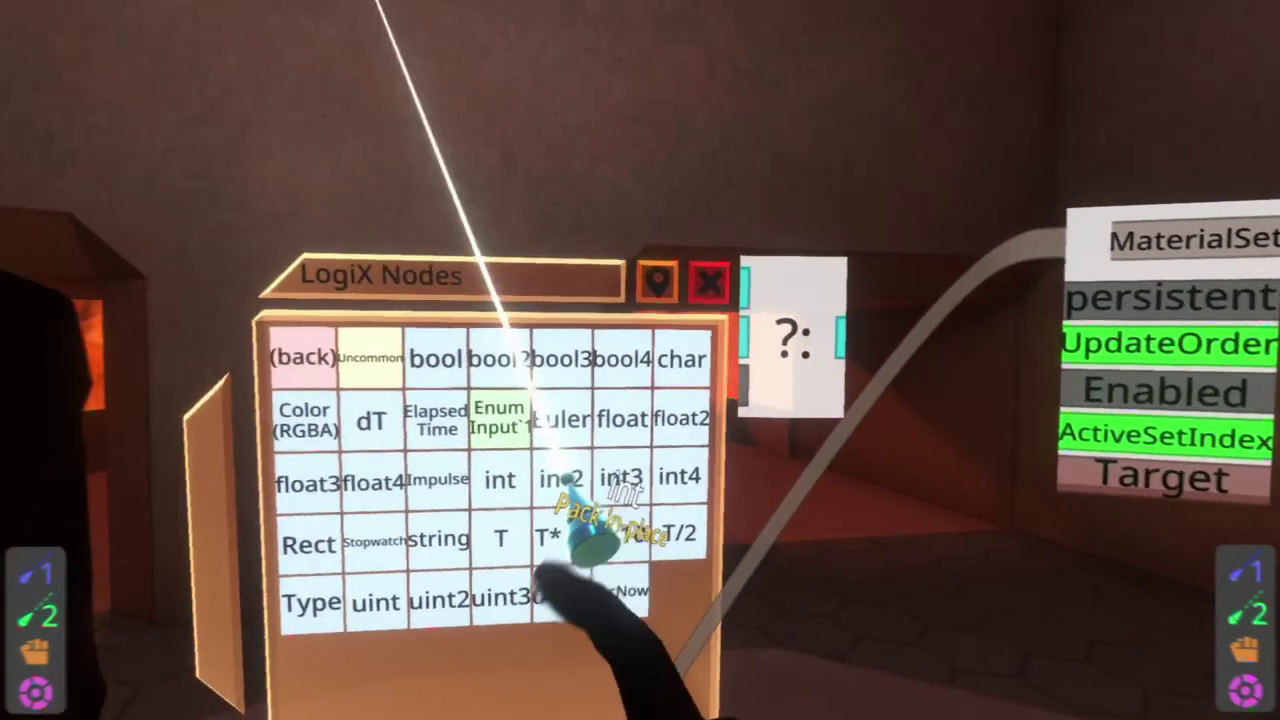
drag(492, 292, 358, 472)
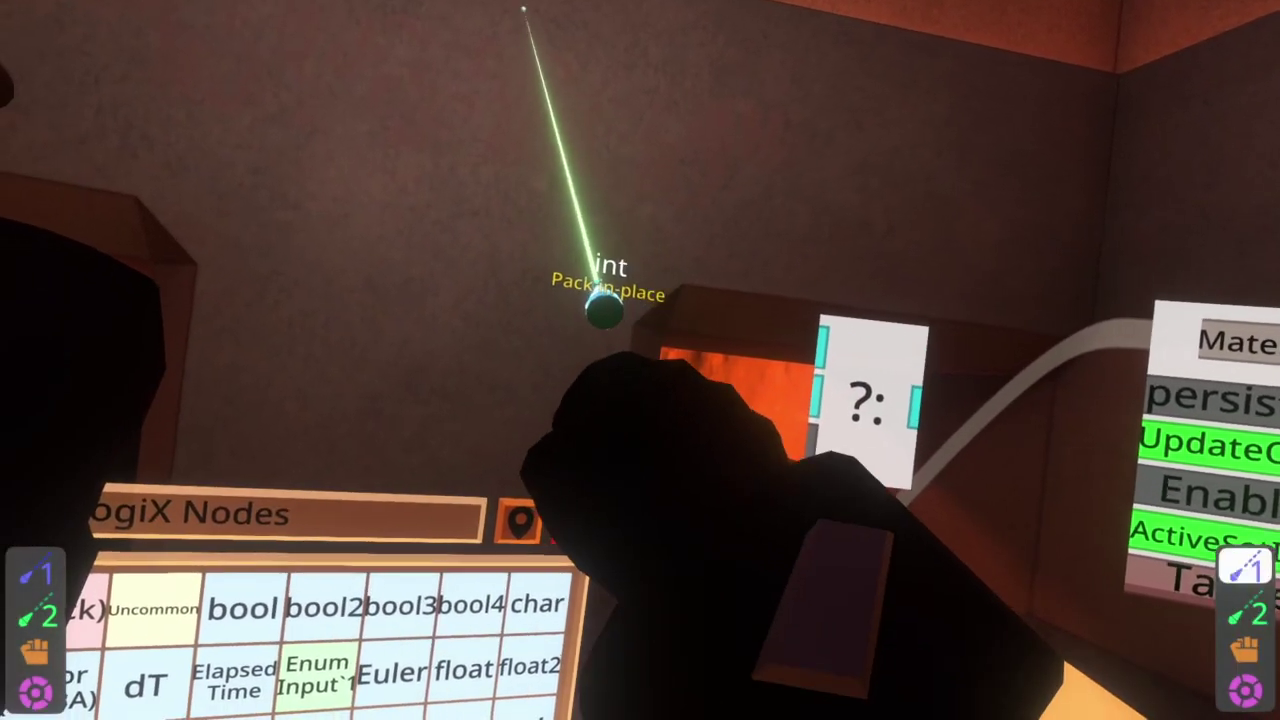
click(605, 312)
drag(680, 297, 820, 348)
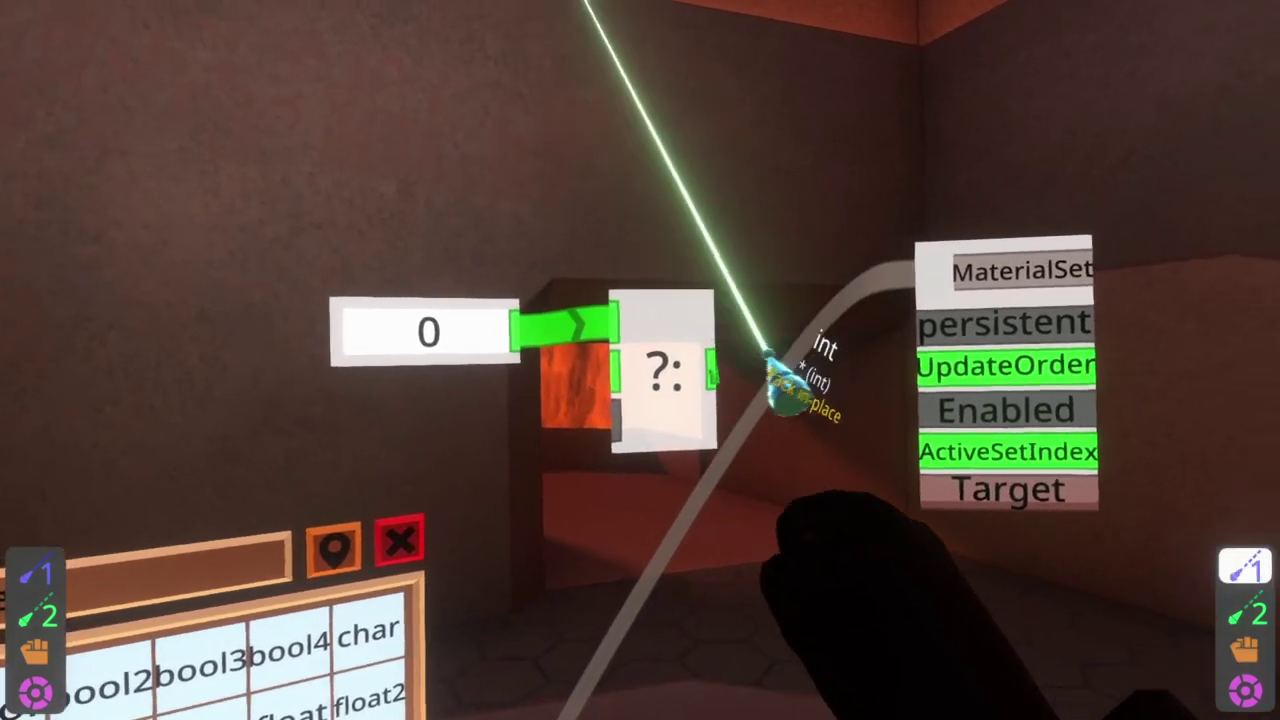
Wire the ?: output into ActiveSetIndex, and add a second int input of 2 and a bool input for the condition.
drag(770, 358, 794, 443)
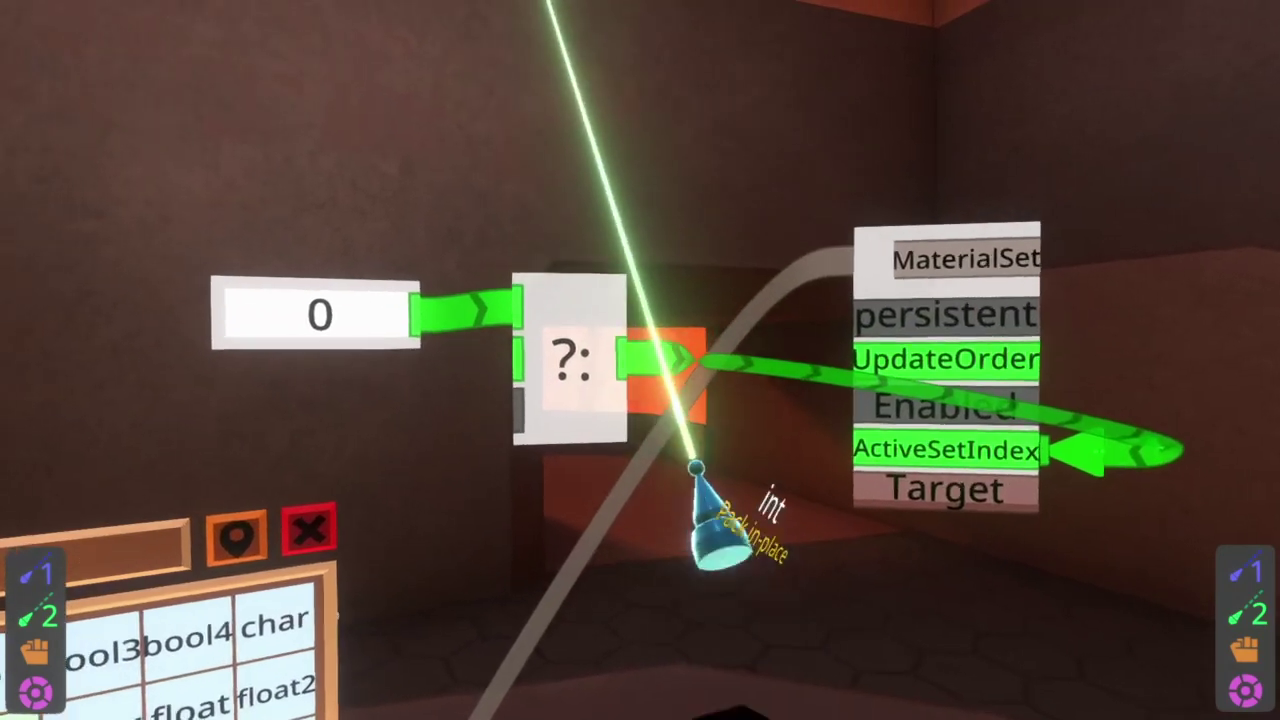
drag(594, 390, 575, 435)
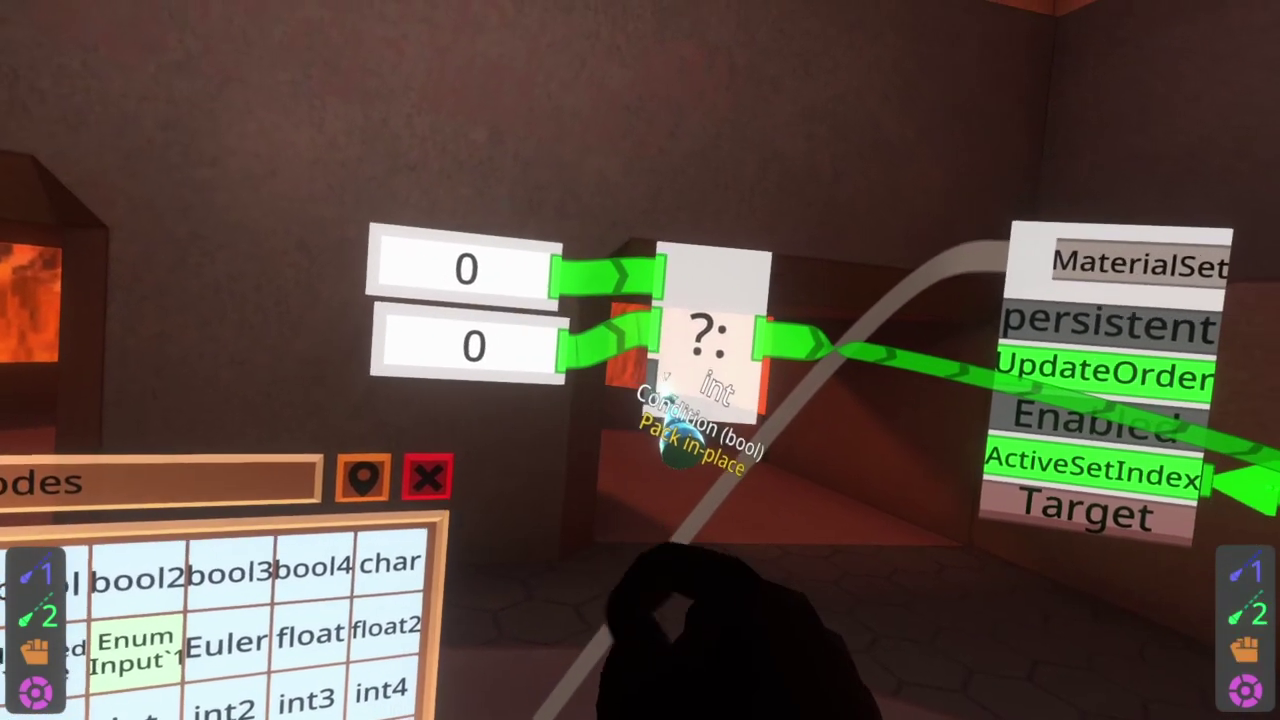
drag(680, 442, 515, 527)
drag(585, 548, 578, 492)
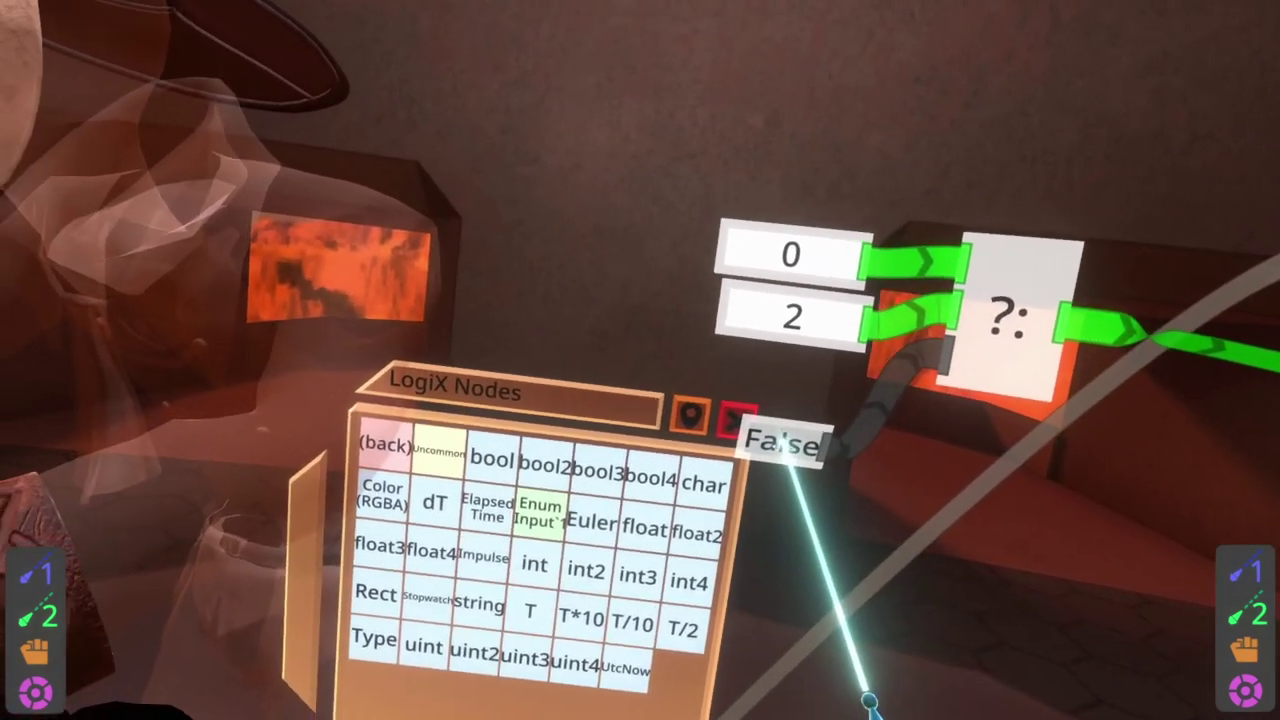
click(745, 450)
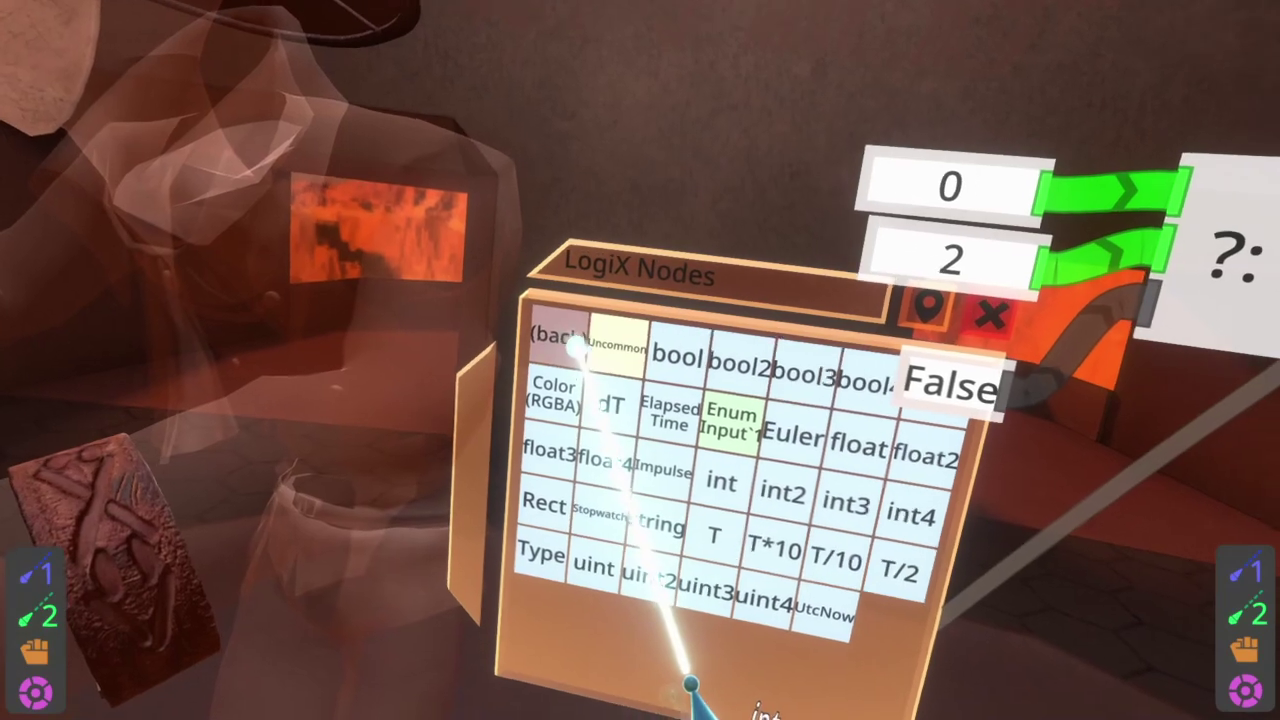
Spawn an Is User Present In World node from the Users category and use it as the ?: condition instead of the bool input.
click(600, 368)
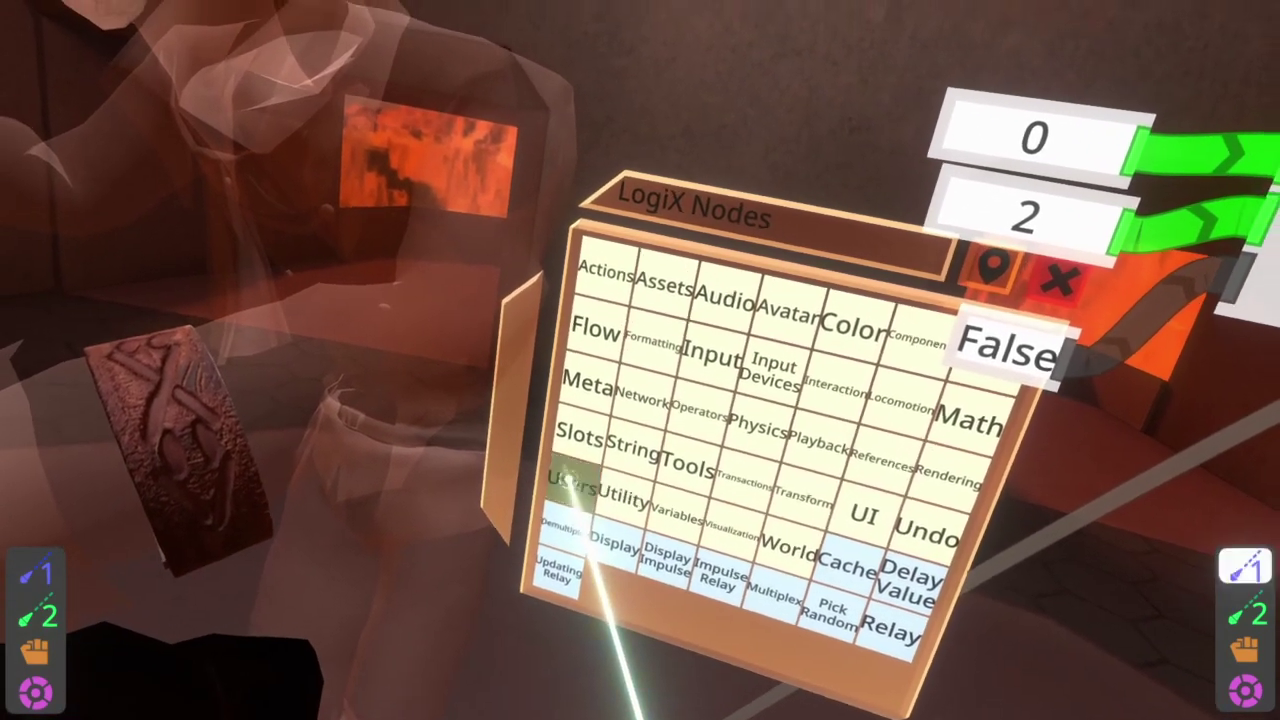
click(580, 462)
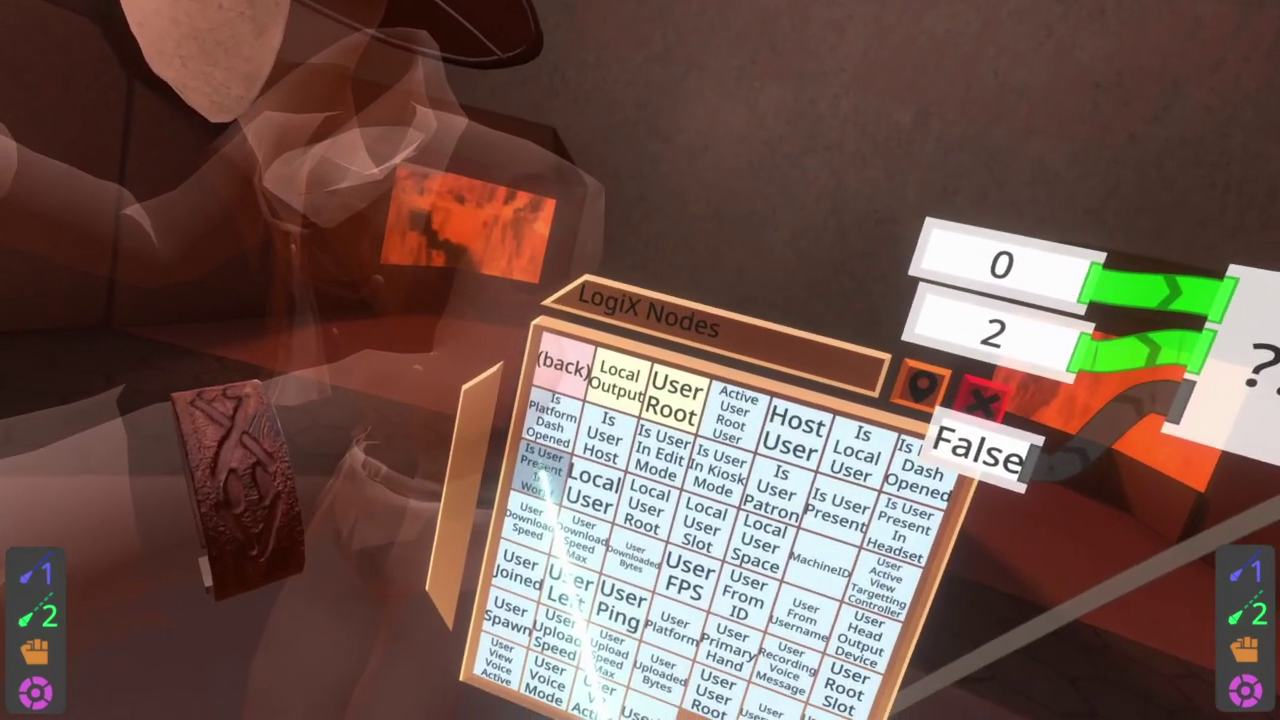
click(541, 470)
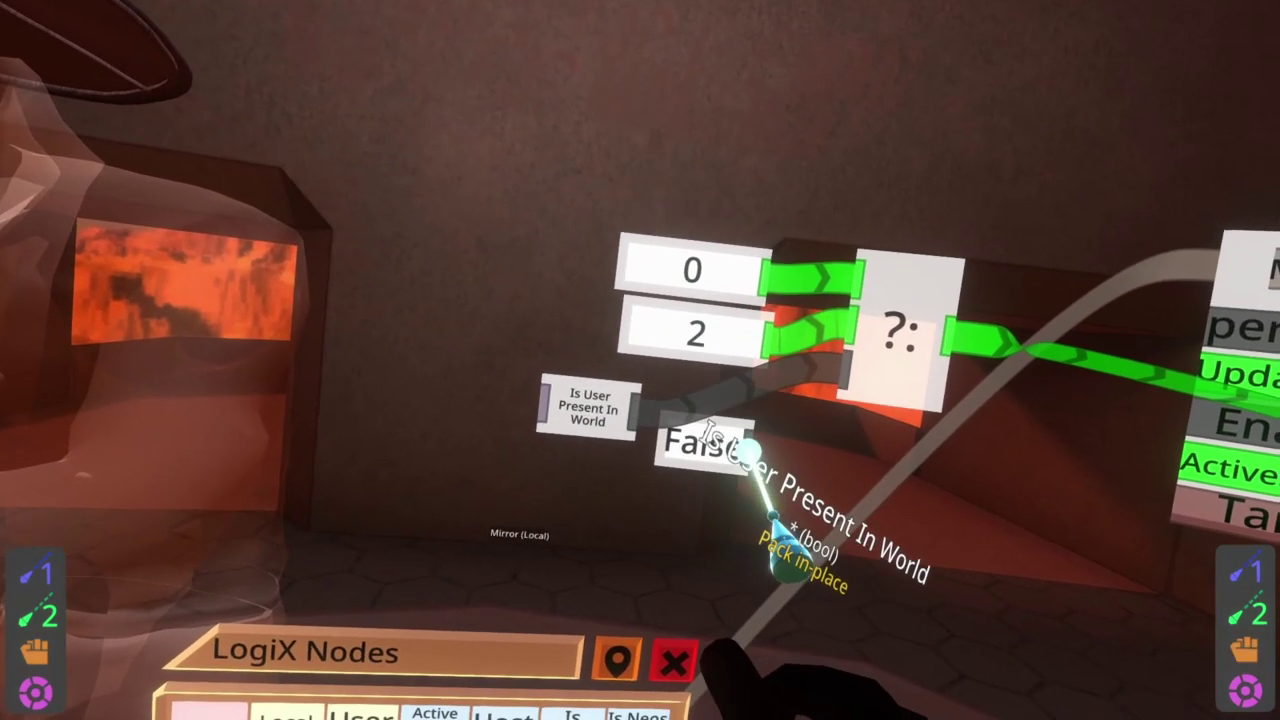
click(735, 415)
drag(555, 380, 780, 475)
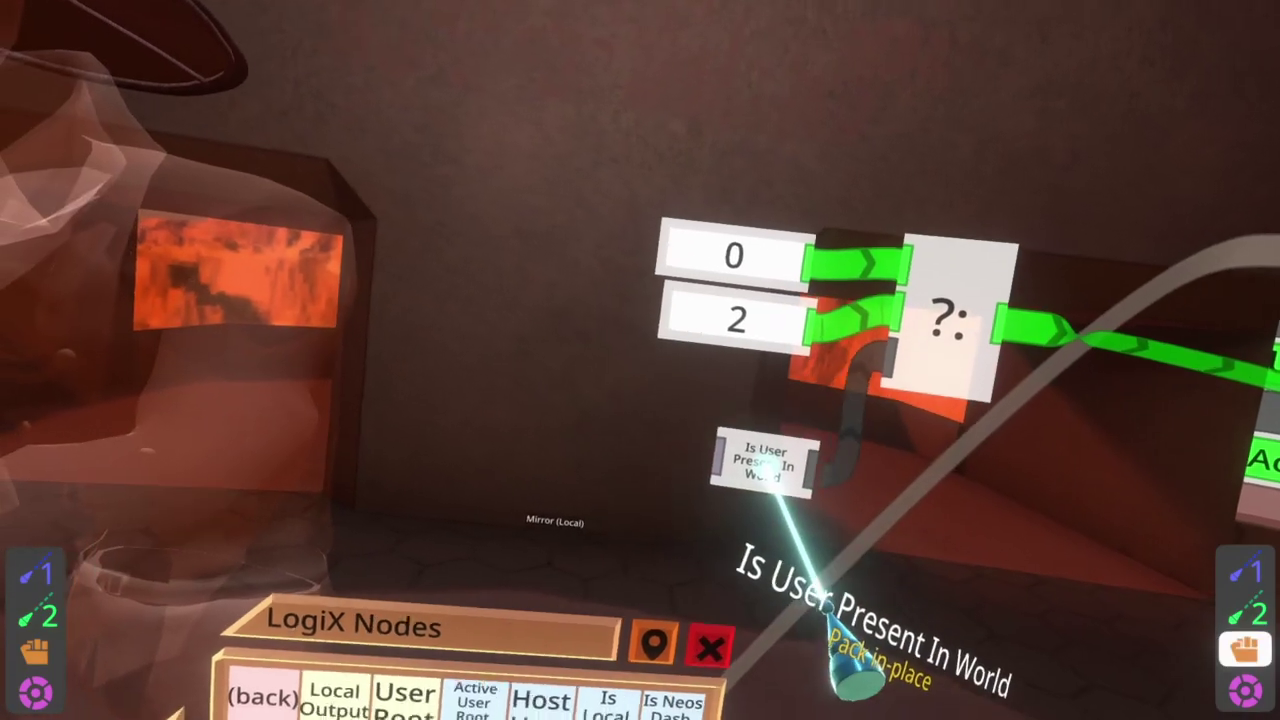
drag(732, 412, 742, 407)
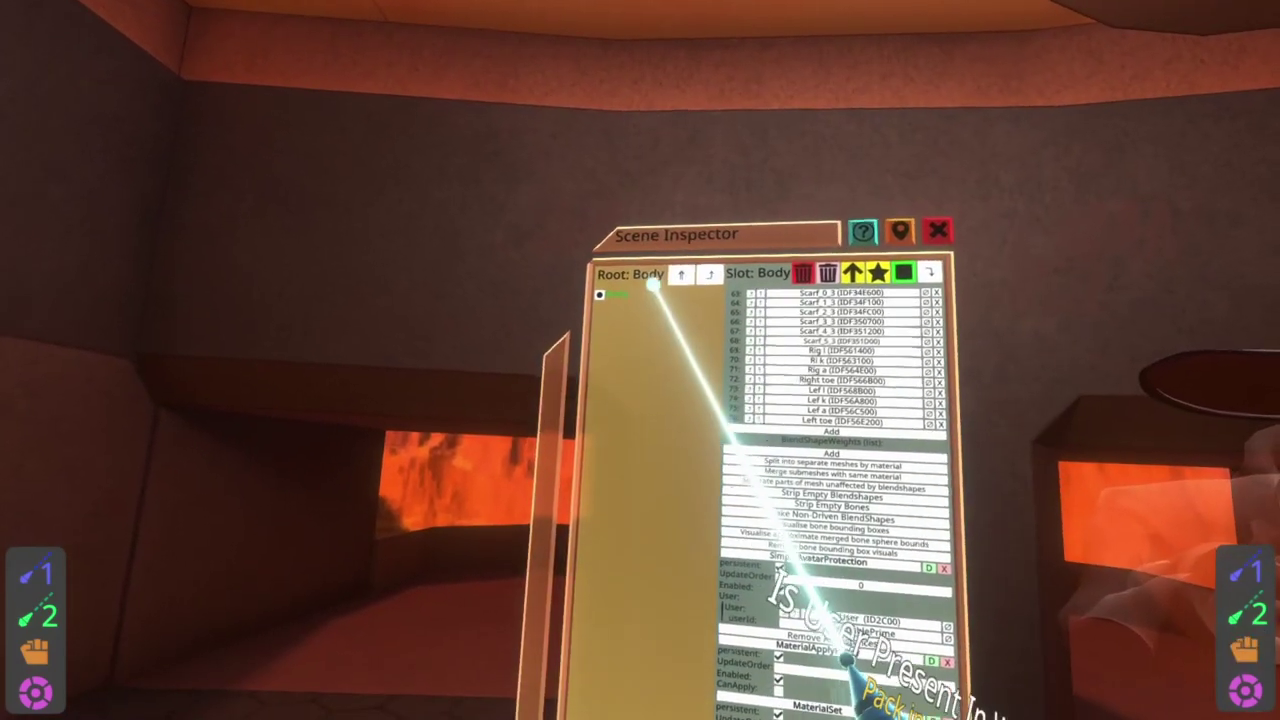
Extract the avatar's slot as an interface node and feed it through a Get Active User node into Is User Present In World.
click(687, 285)
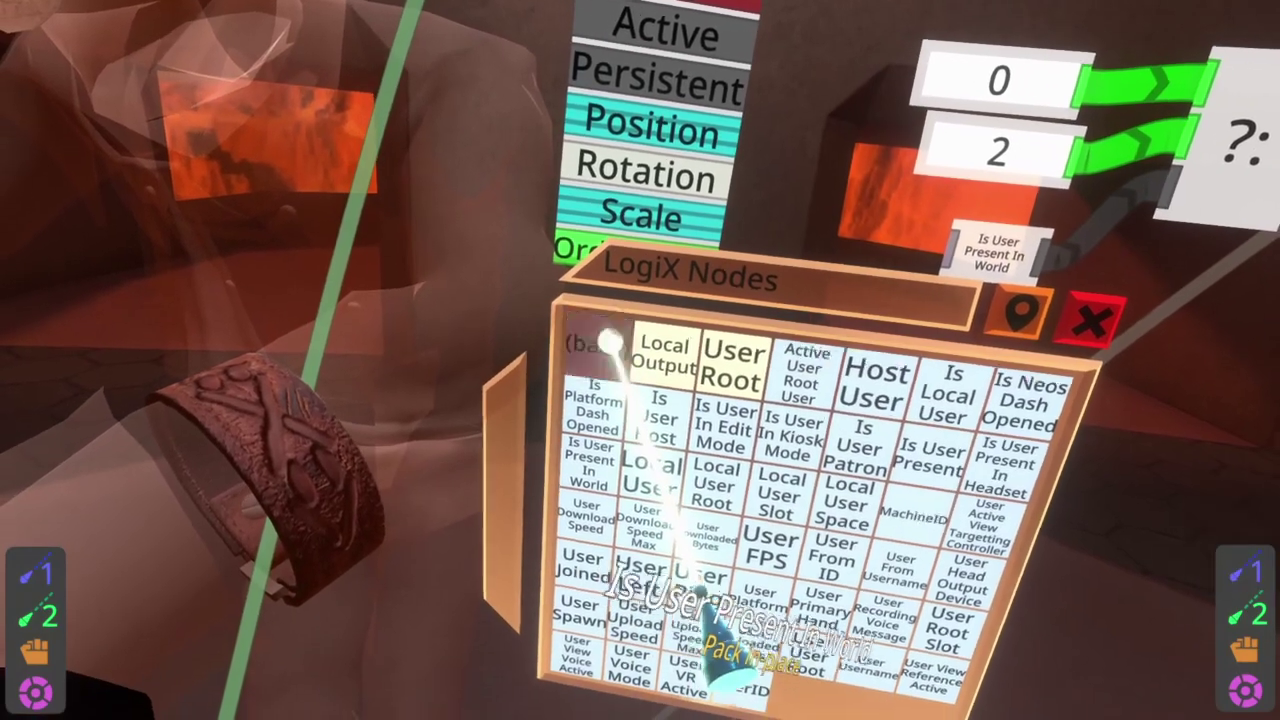
click(588, 362)
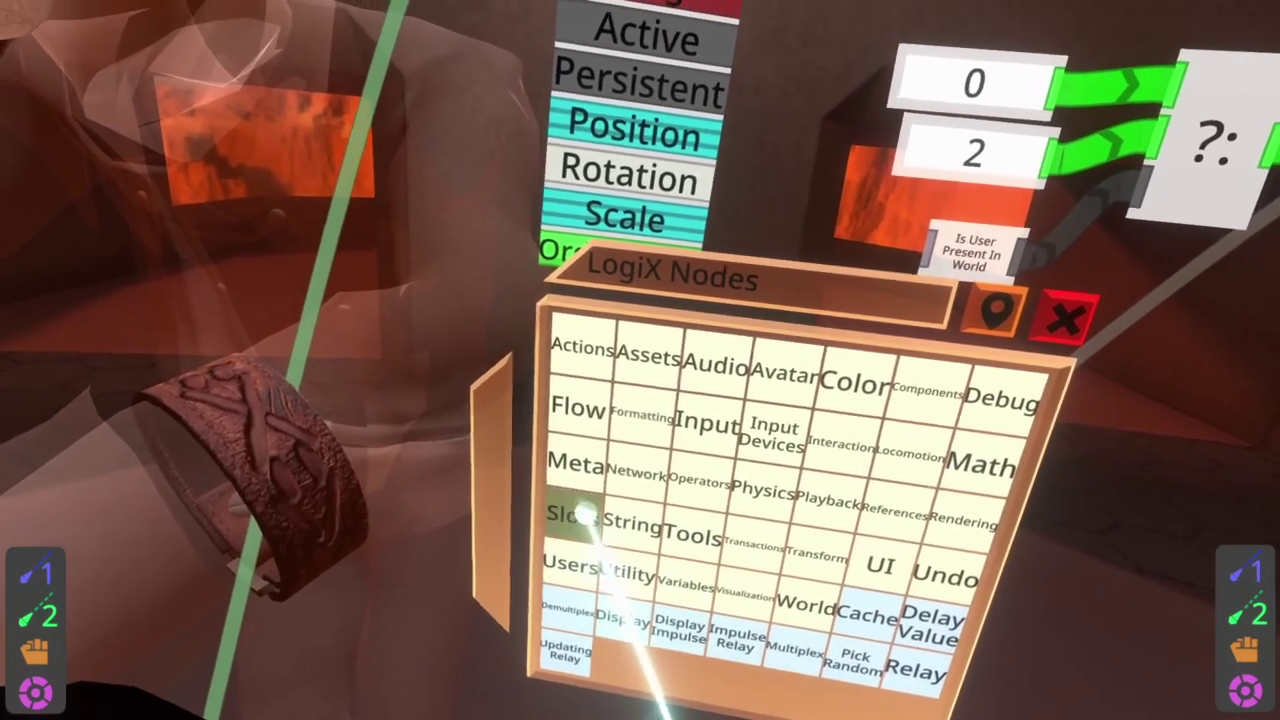
click(580, 515)
click(737, 445)
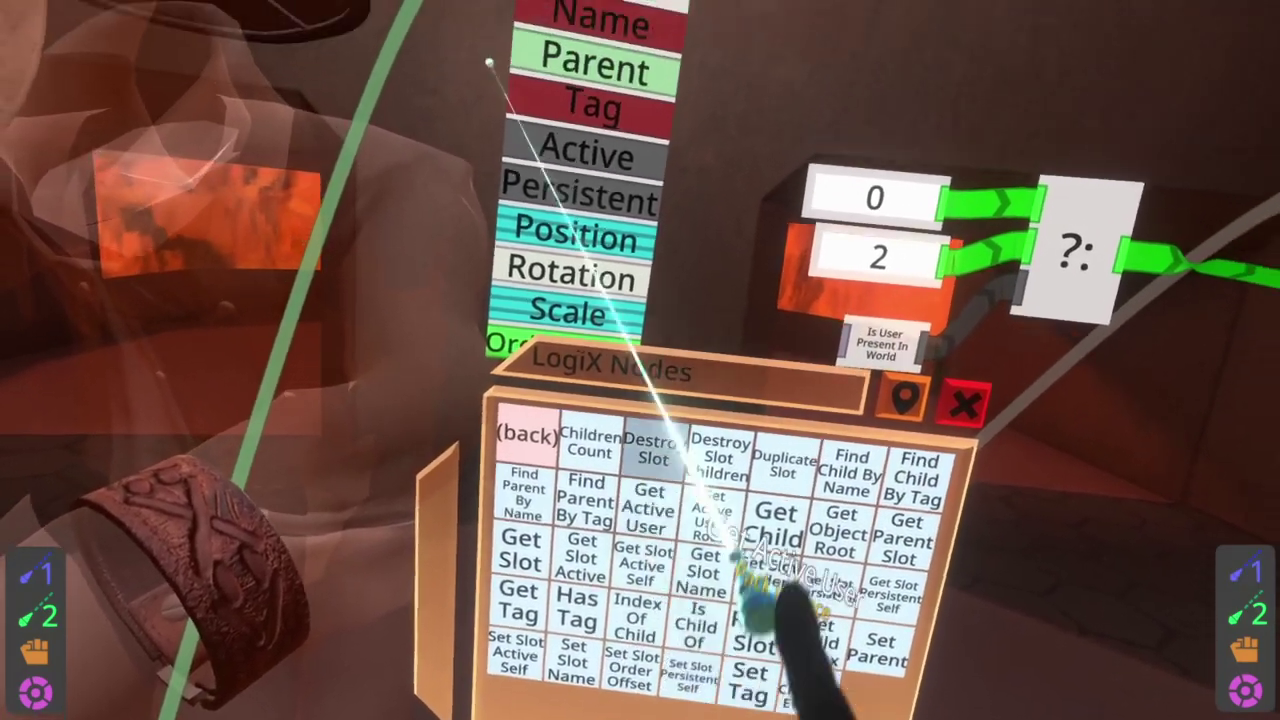
click(762, 262)
drag(652, 234, 748, 234)
drag(822, 270, 745, 480)
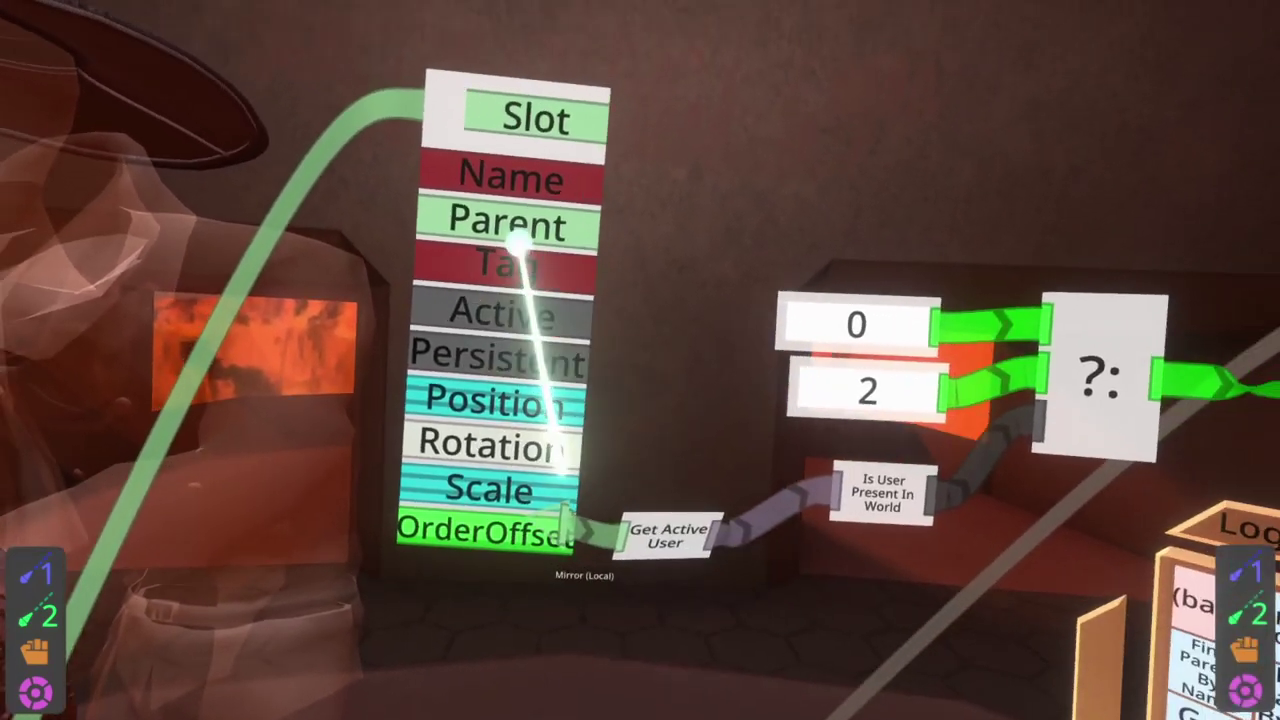
drag(520, 251, 404, 485)
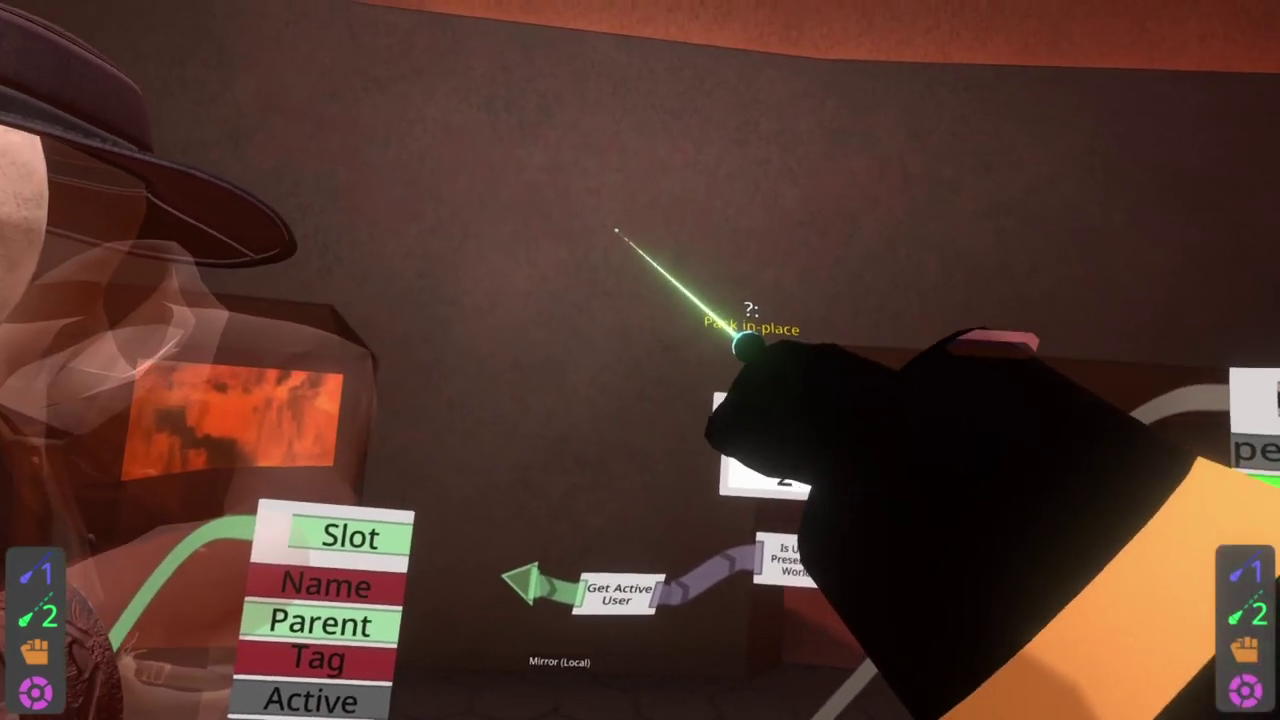
Insert a second ?: node between the 0 input and the first ?: node, with a bool condition and an int input of 1.
click(750, 300)
drag(750, 300, 735, 290)
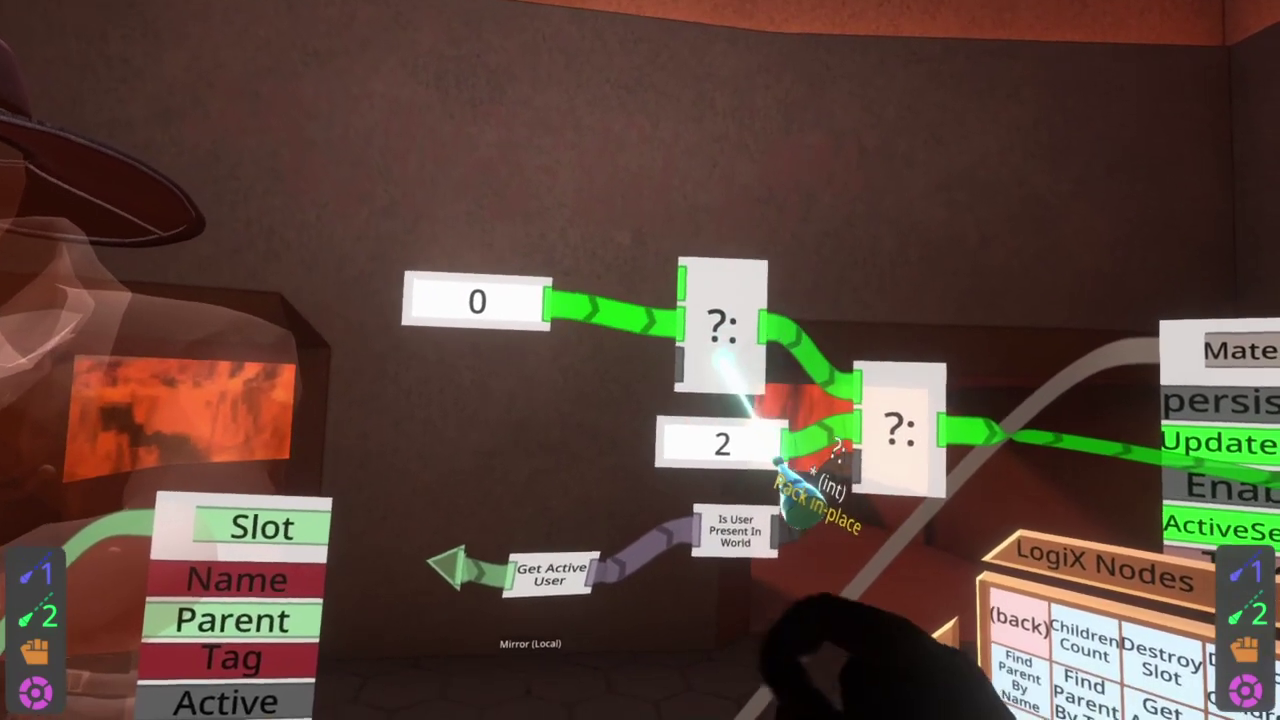
click(543, 415)
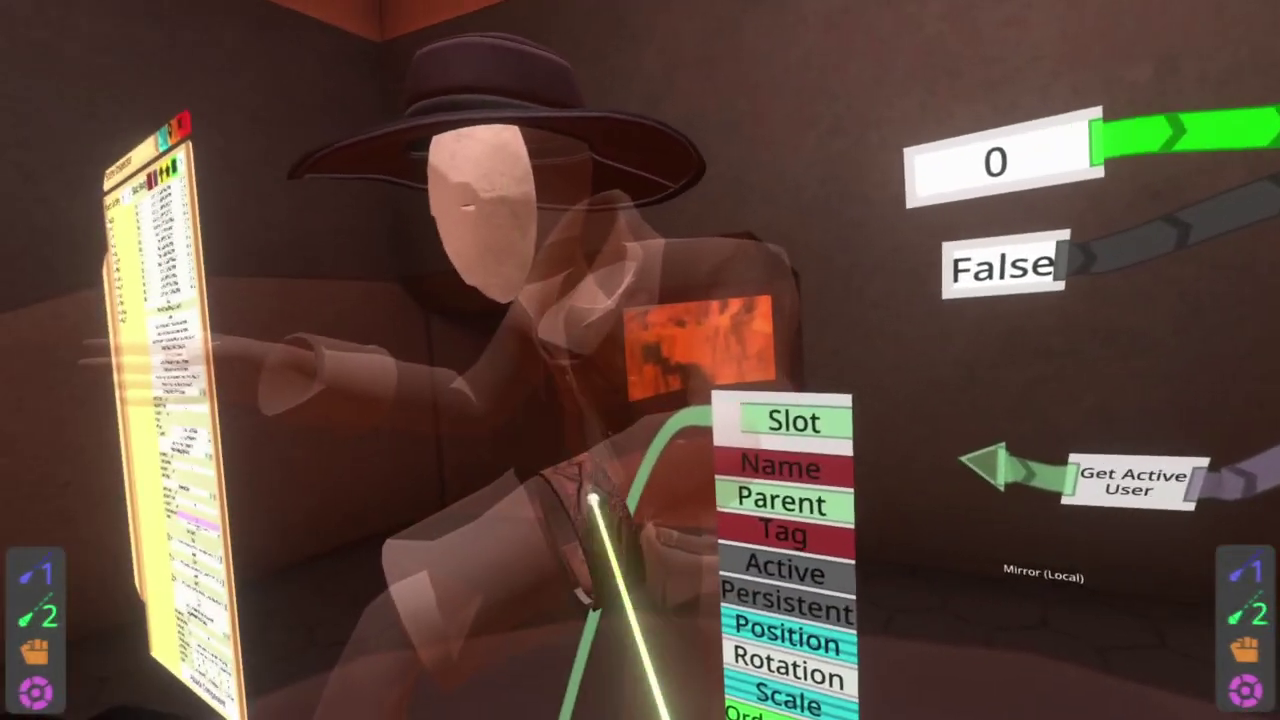
right_click(597, 226)
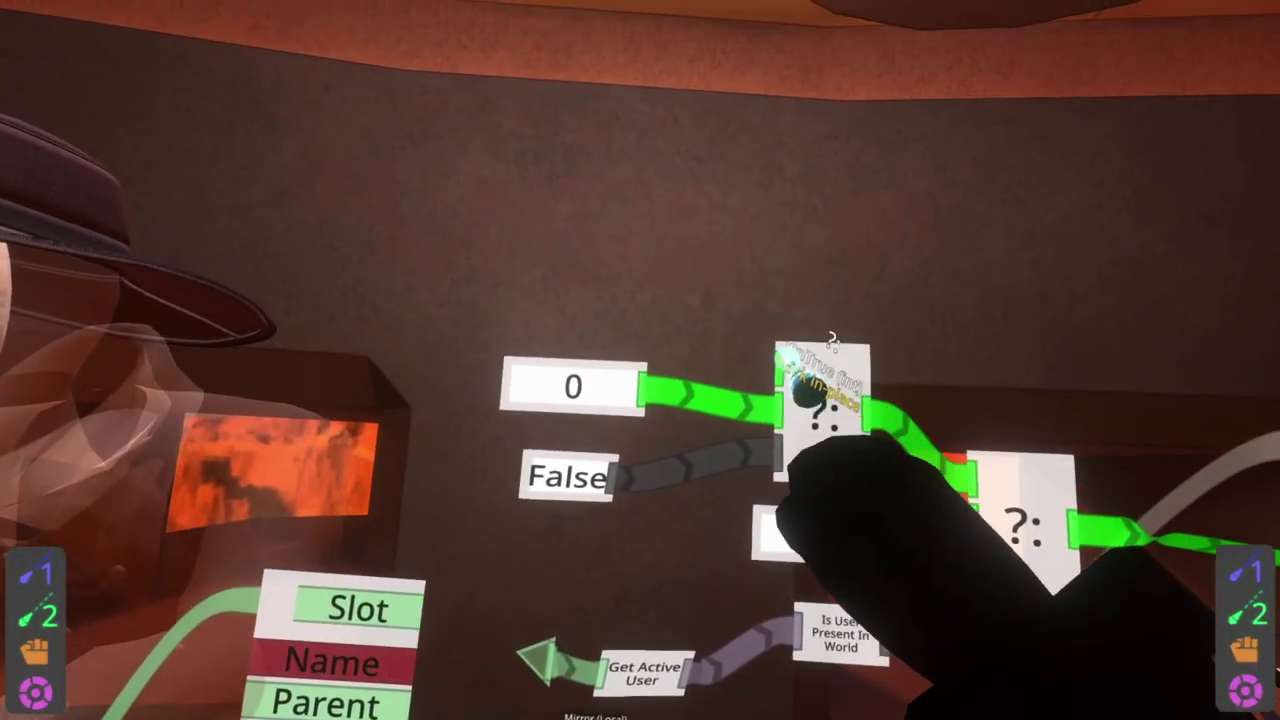
drag(794, 376, 632, 243)
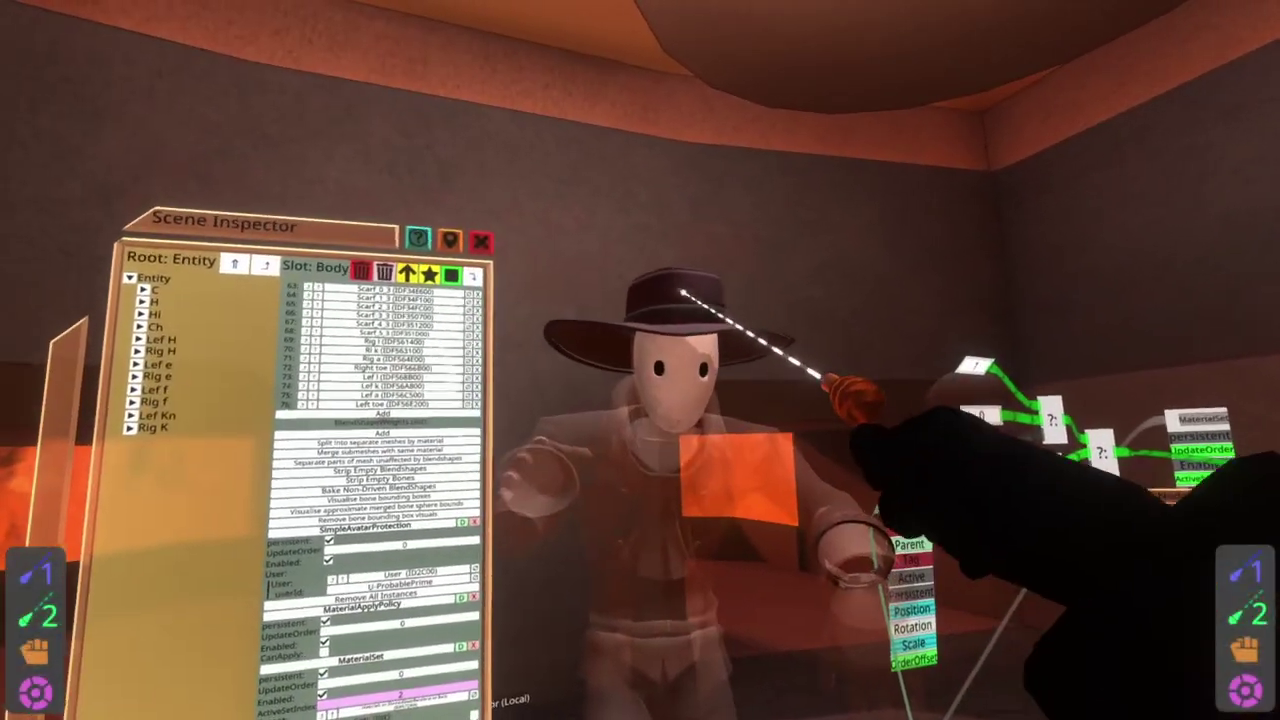
Select the avatar's hat with the developer tool, open an inspector for it and place the inspector beside the avatar.
click(690, 280)
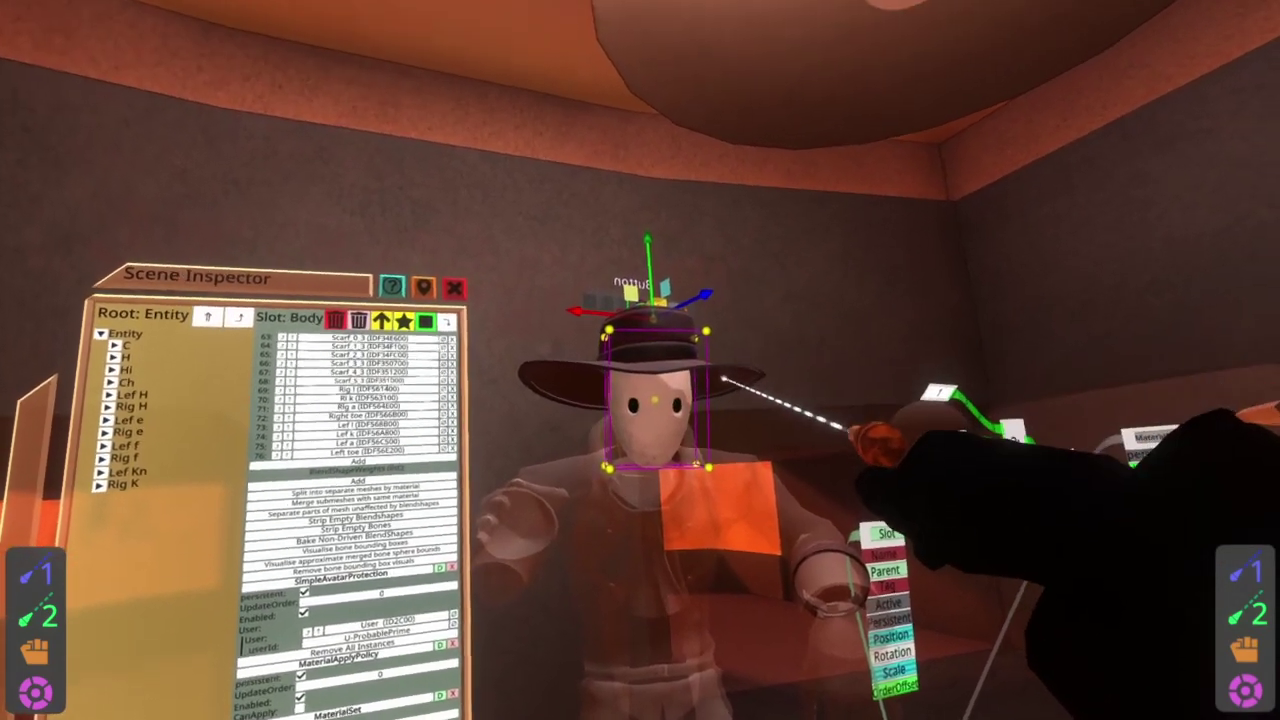
click(744, 411)
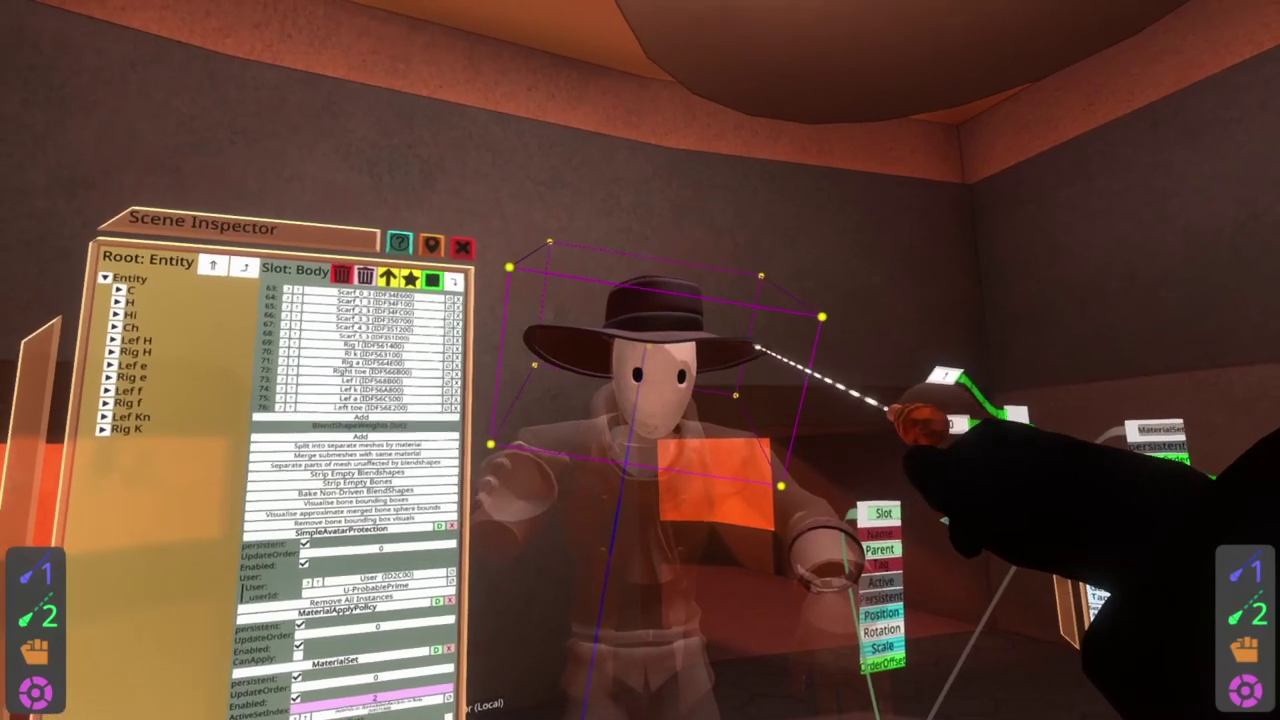
key(t)
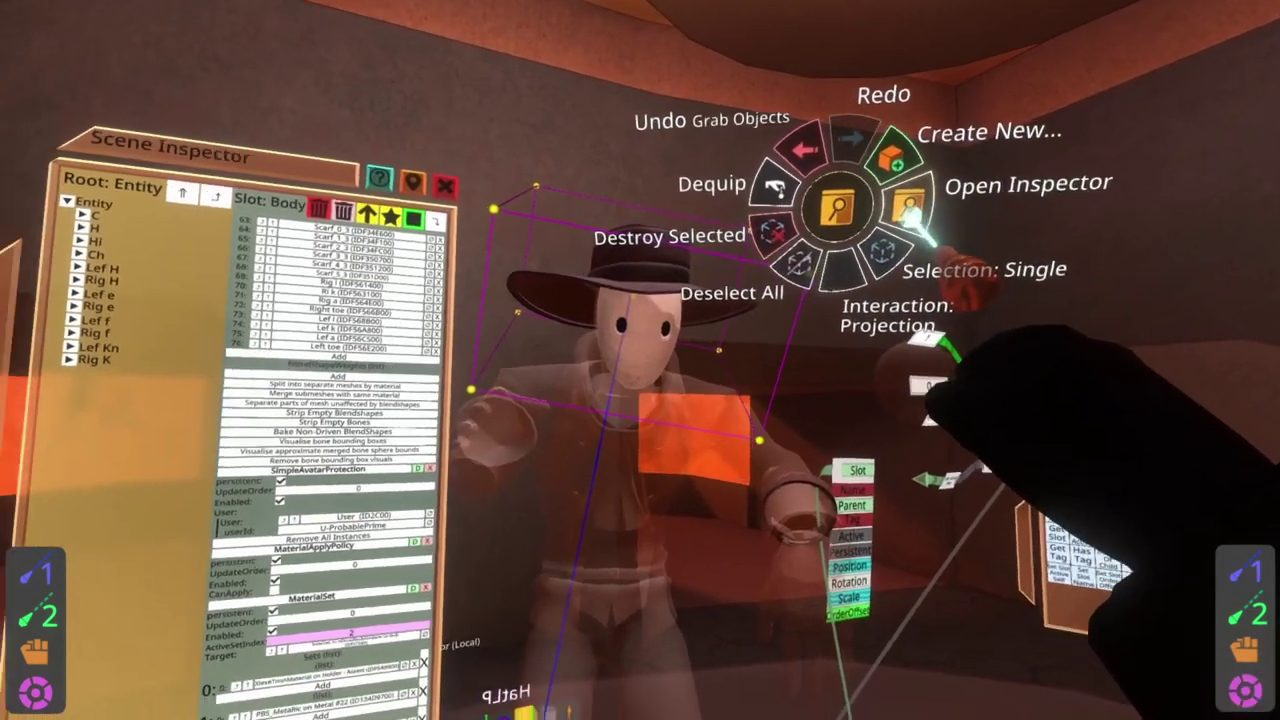
click(878, 238)
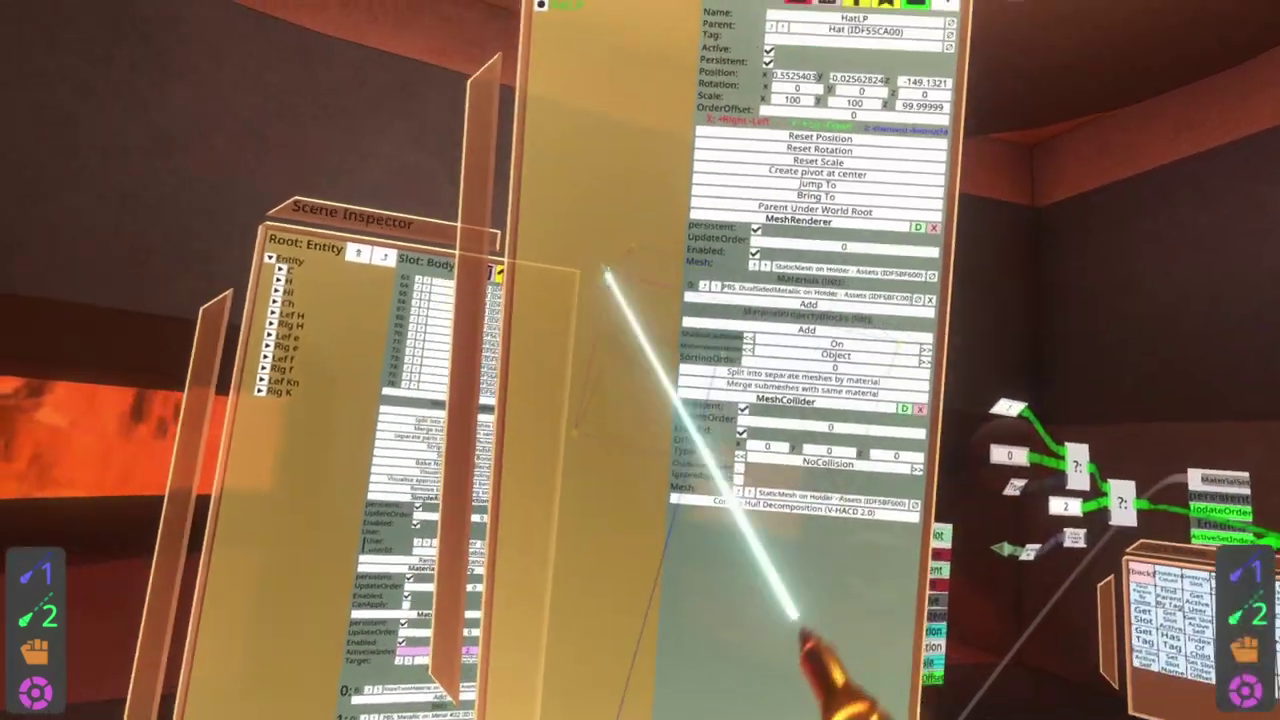
drag(621, 457, 337, 583)
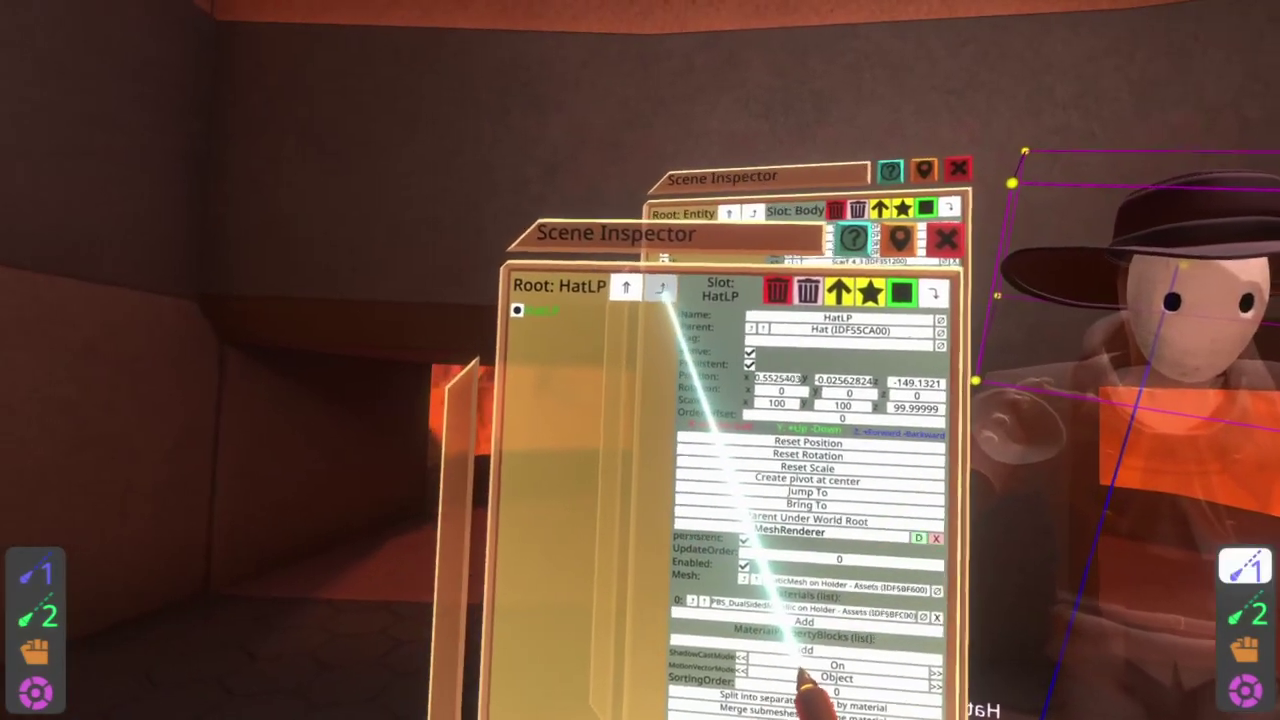
Raise the hat inspector's root to Honch, select the Hat - Parent slot and close the older Body inspector.
click(417, 269)
click(417, 269)
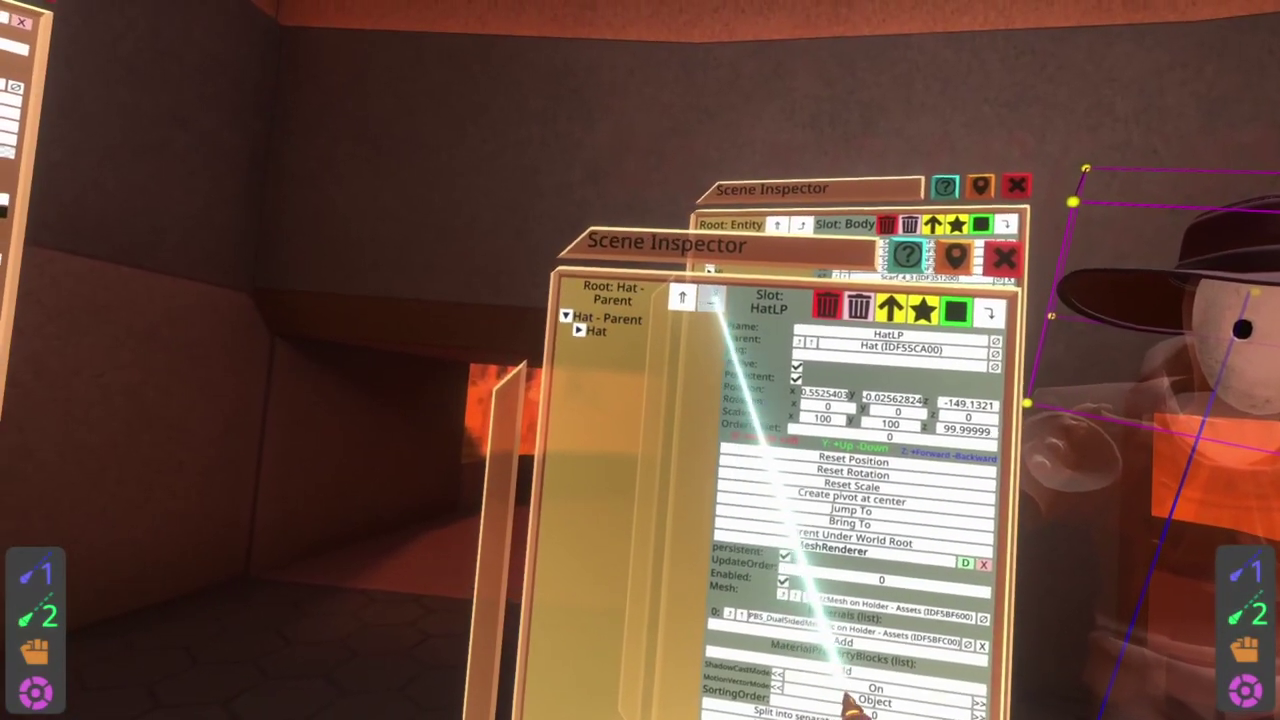
click(417, 269)
click(615, 389)
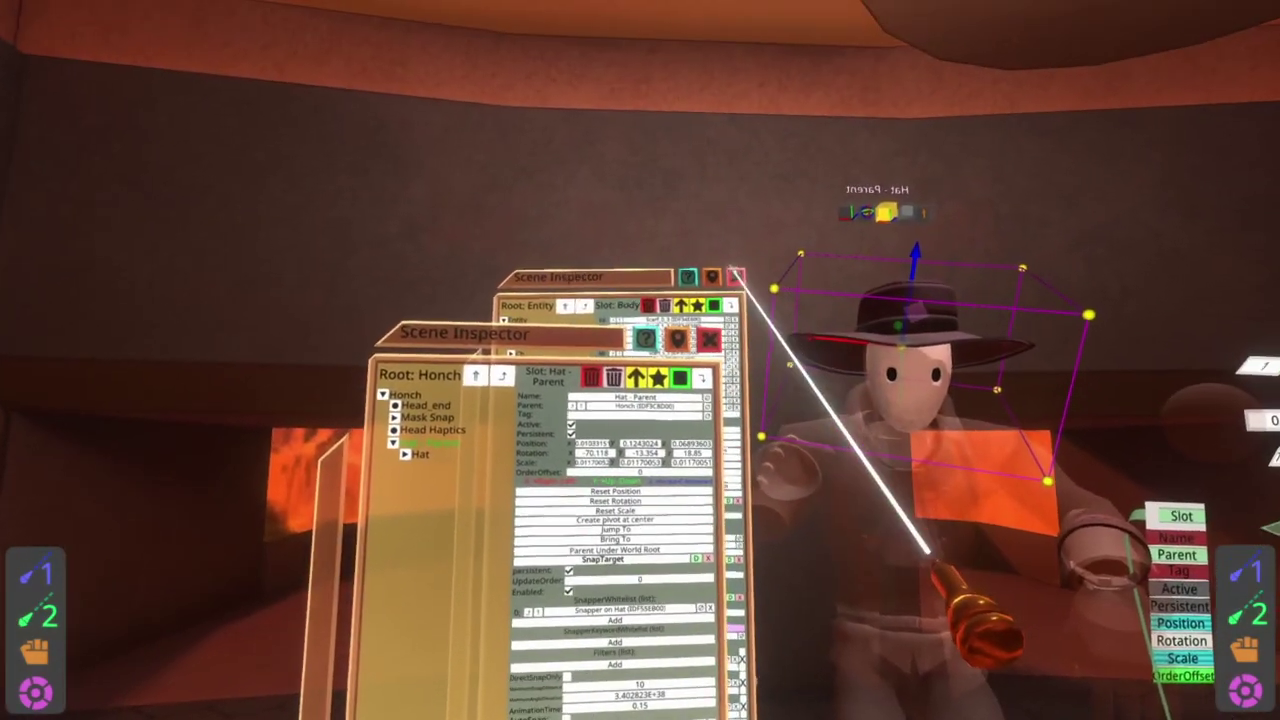
click(732, 274)
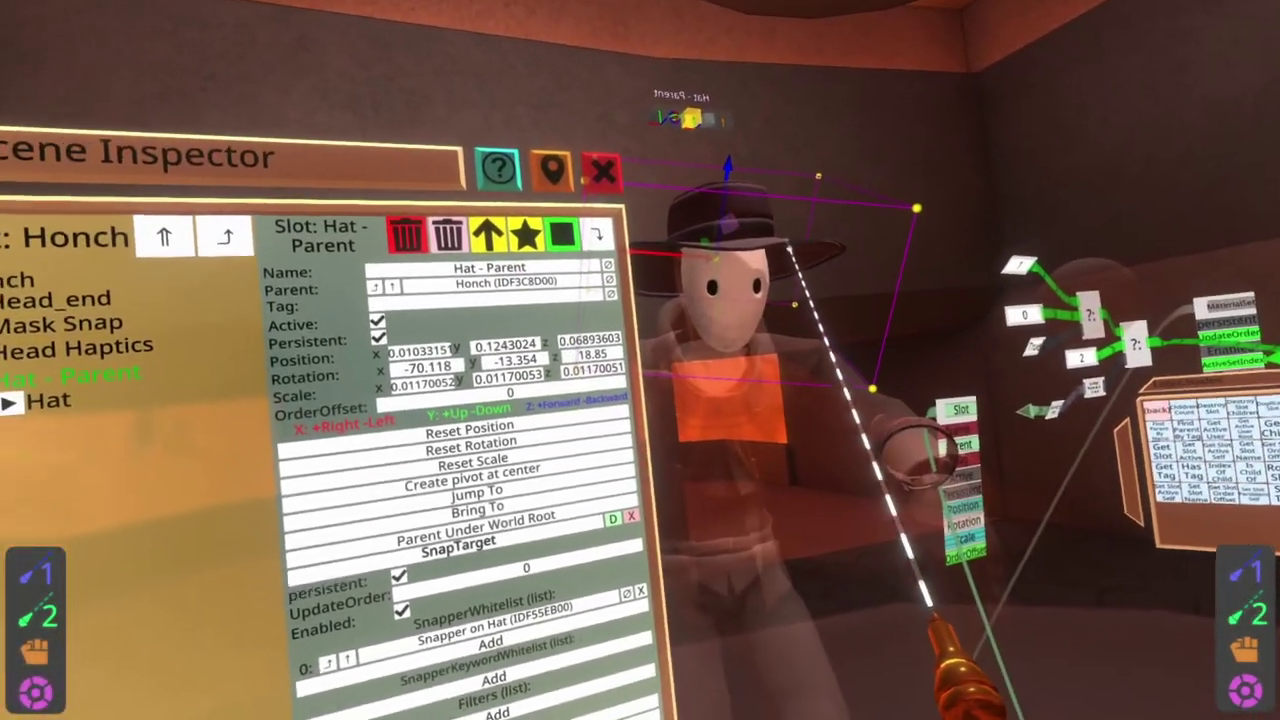
Take the hat off the avatar's head and put it back to examine the children of the Hat - Parent slot.
drag(890, 240, 800, 50)
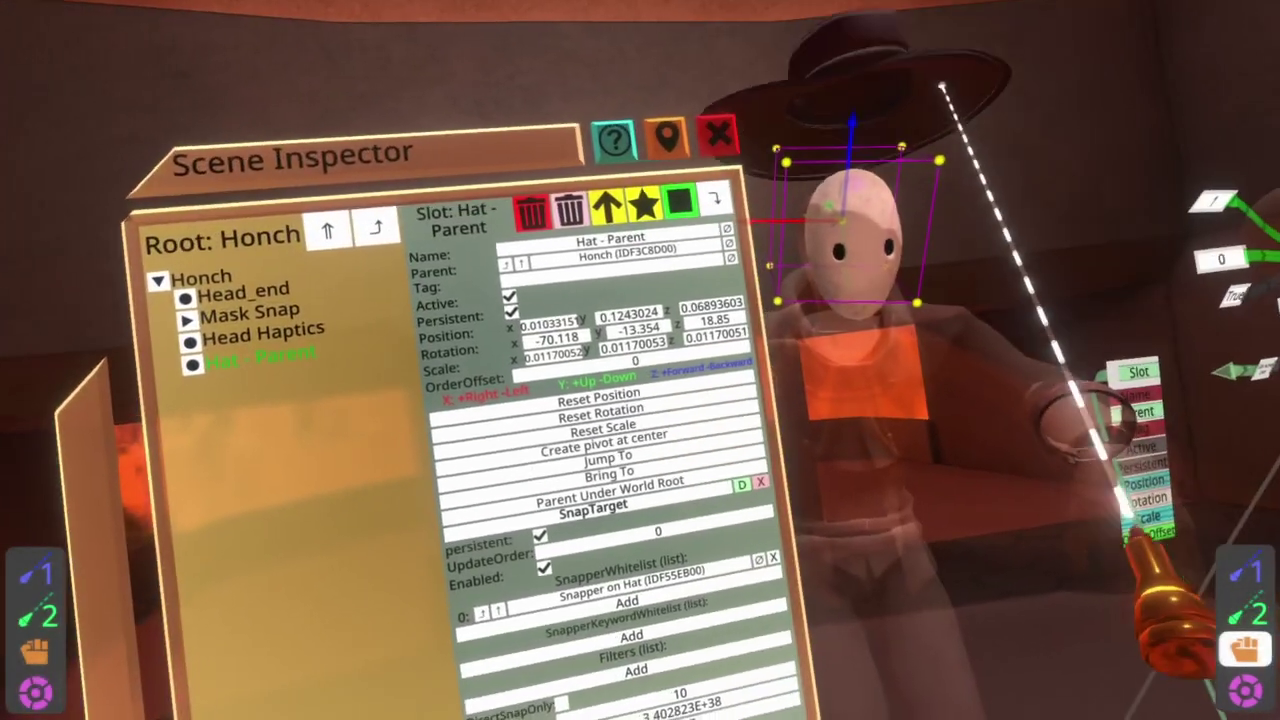
drag(942, 85, 957, 222)
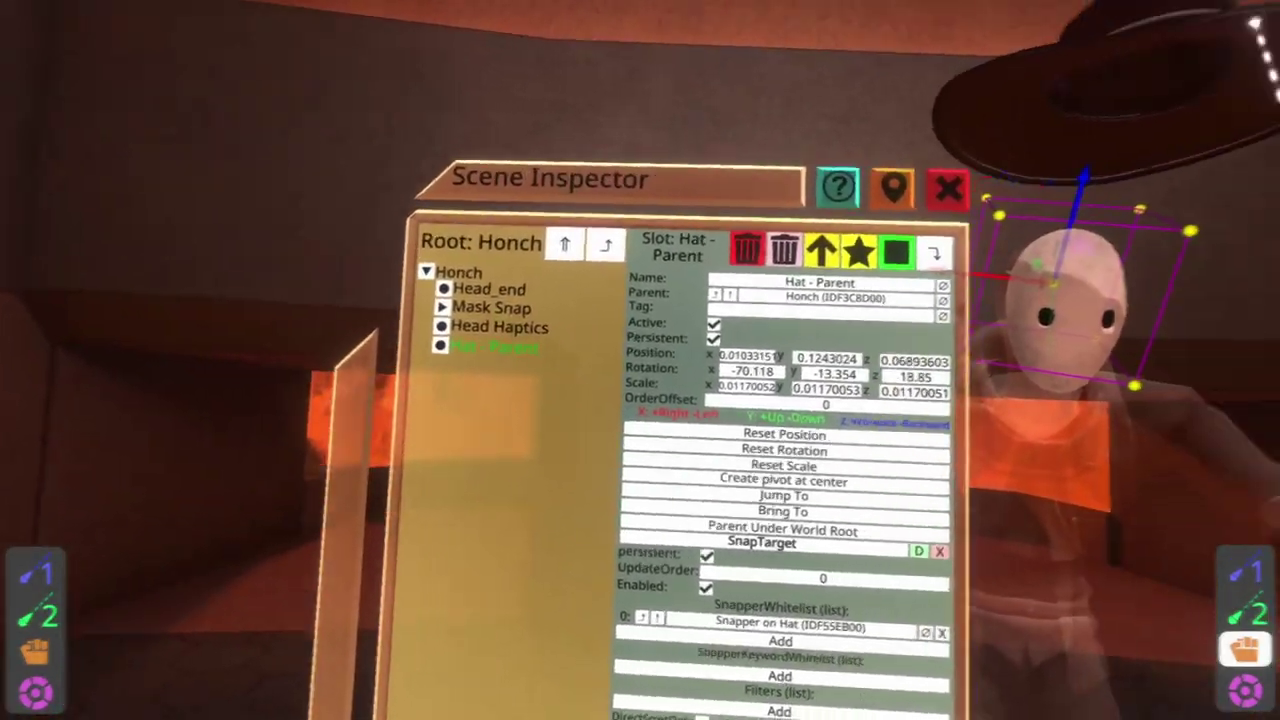
drag(1105, 110, 1065, 245)
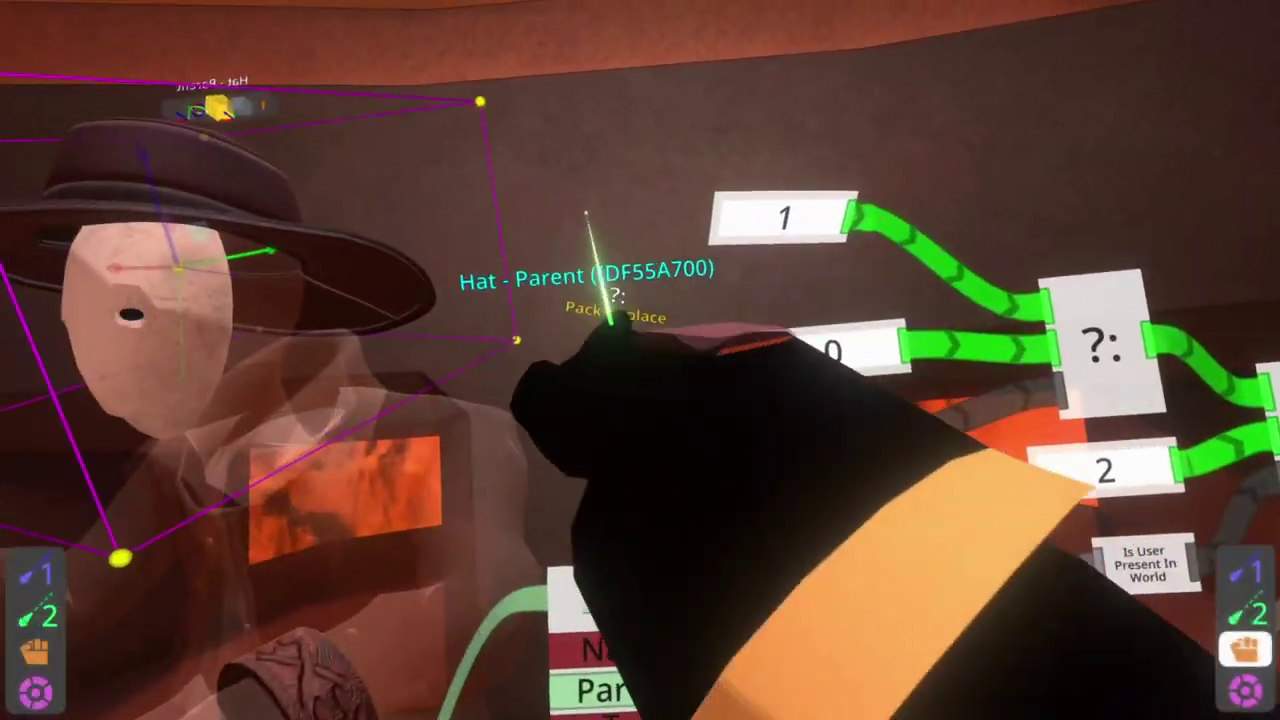
Extract the Hat - Parent slot as a LogiX interface node next to the second ?: node's inputs.
click(646, 329)
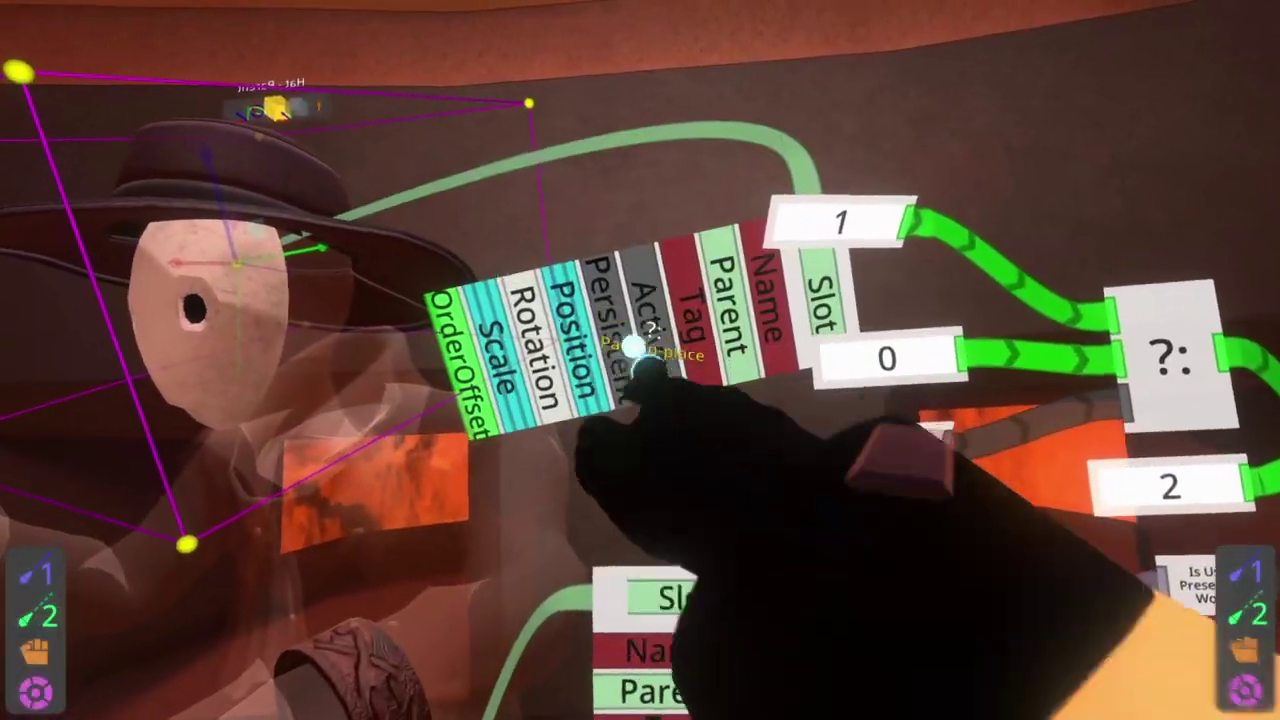
Feed the Hat - Parent slot into a new Get Child node, show its output on a display and move the hat to test it.
drag(700, 400, 665, 290)
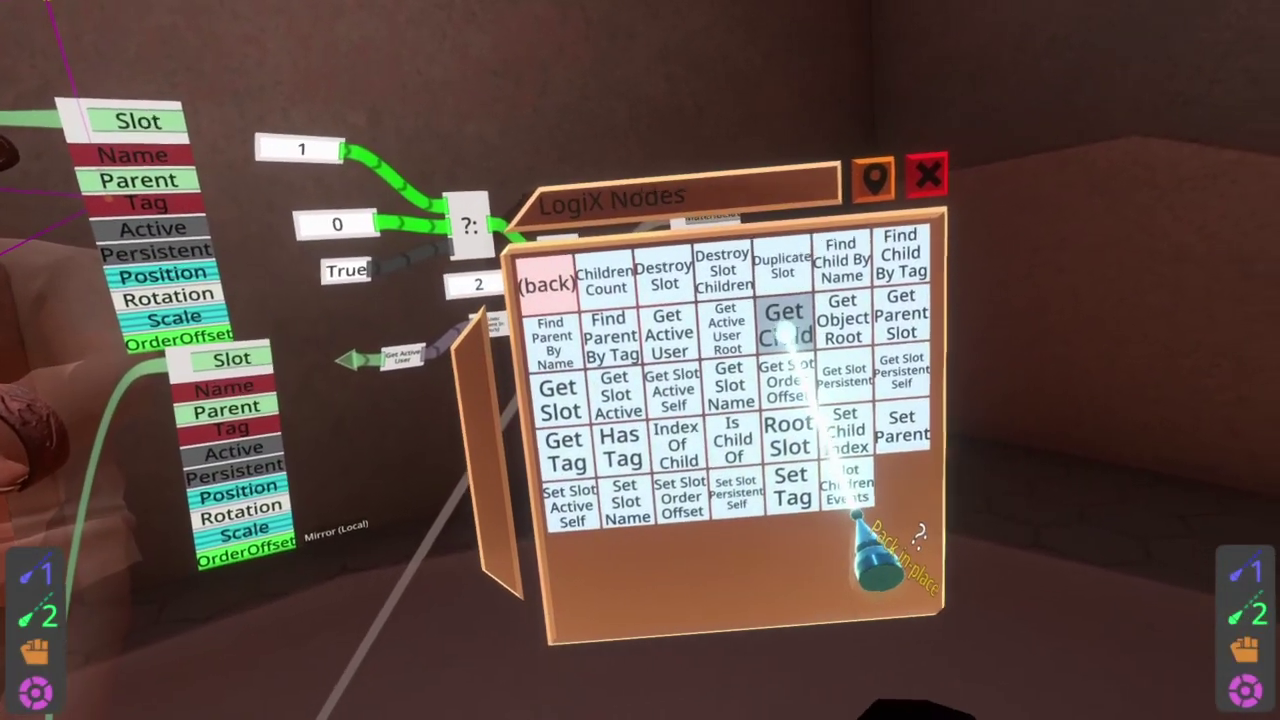
click(786, 328)
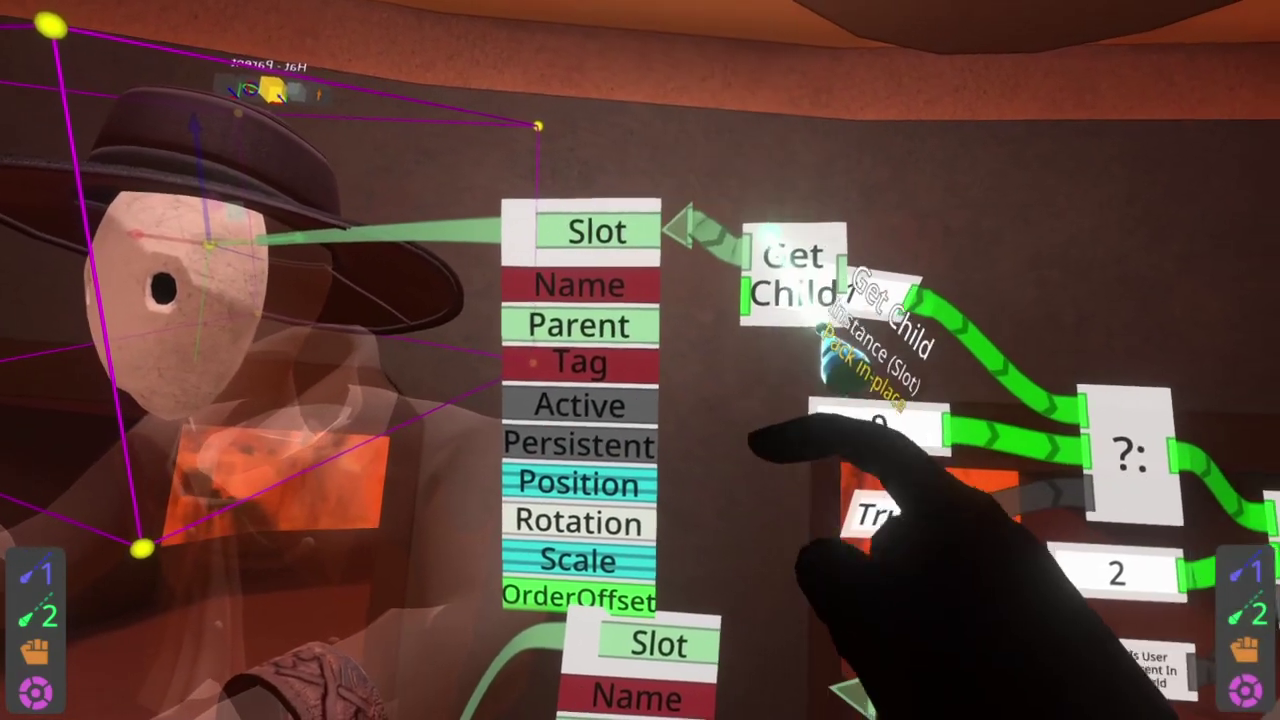
drag(800, 270, 950, 205)
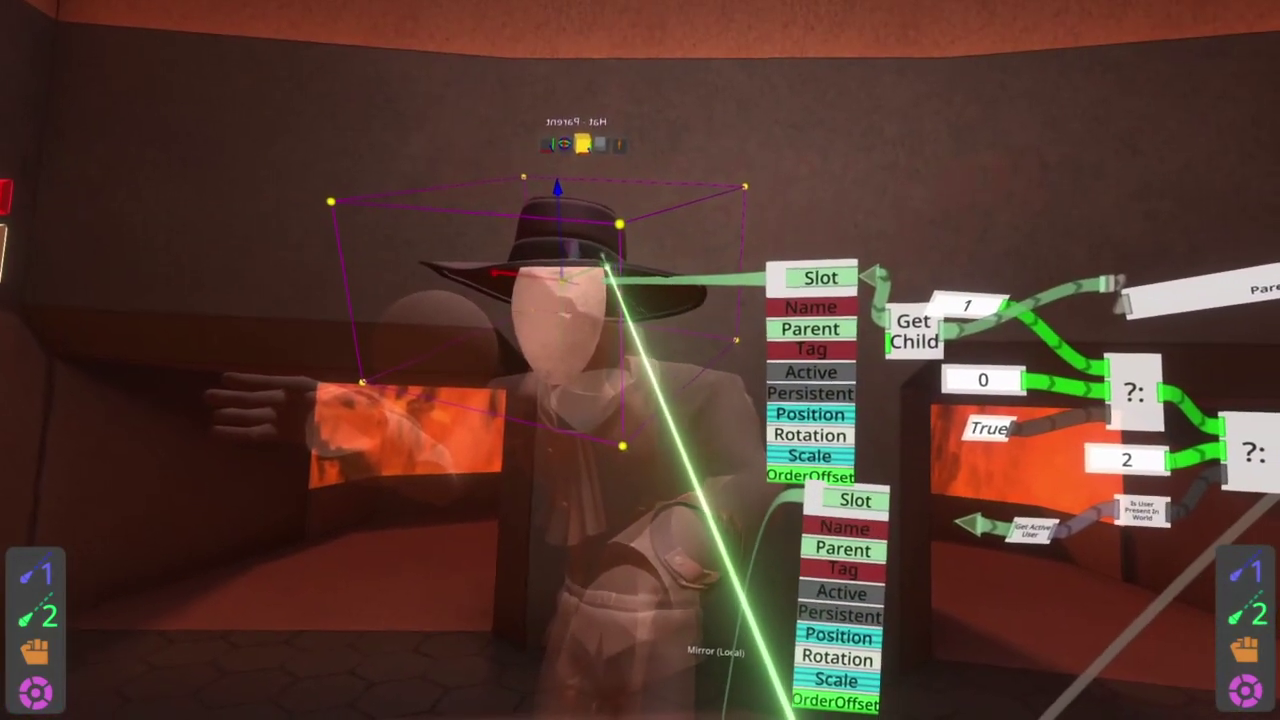
drag(609, 266, 254, 172)
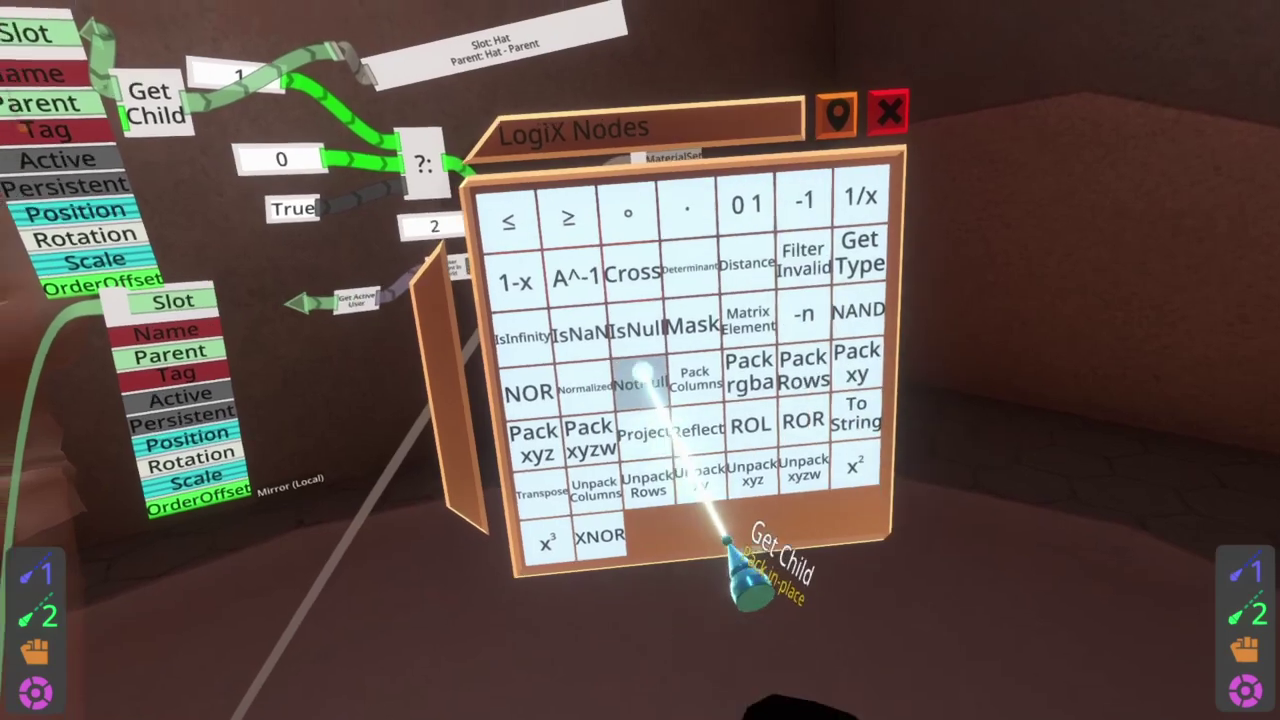
Add an IsNull node that checks Get Child's output and drives the condition of the ?: node choosing between 1 and 0.
click(655, 327)
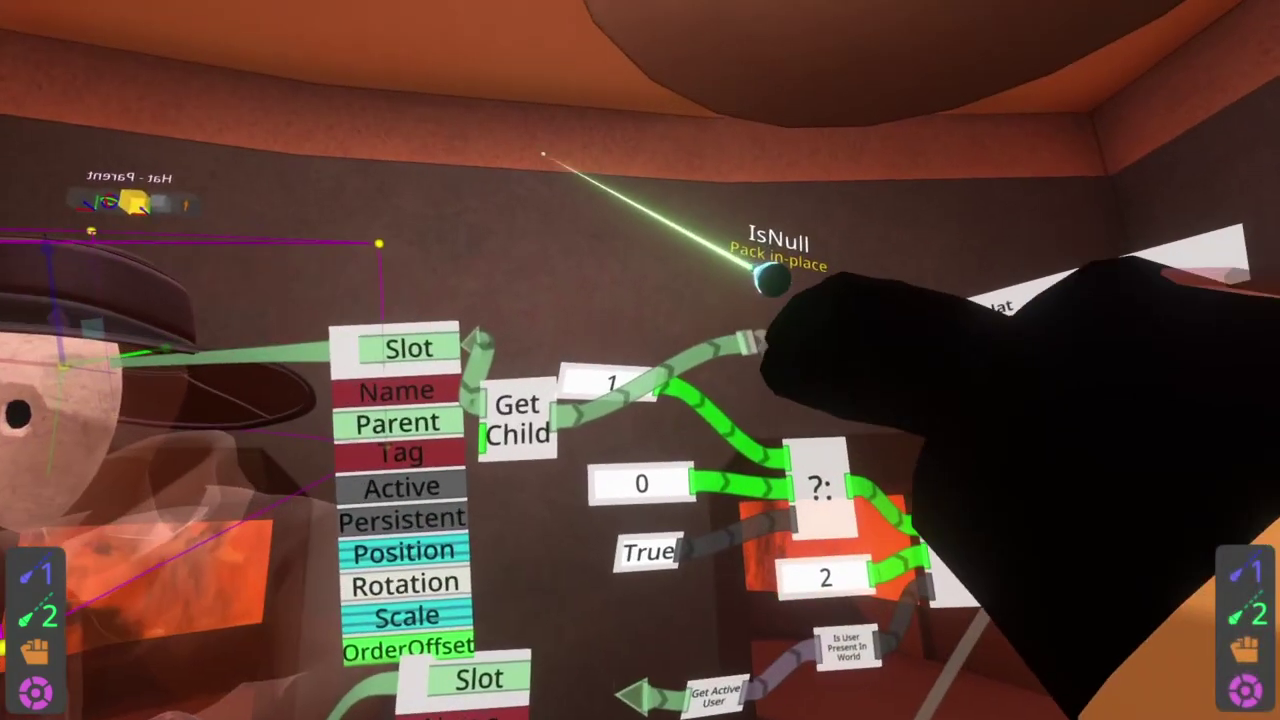
click(757, 235)
drag(757, 220, 720, 394)
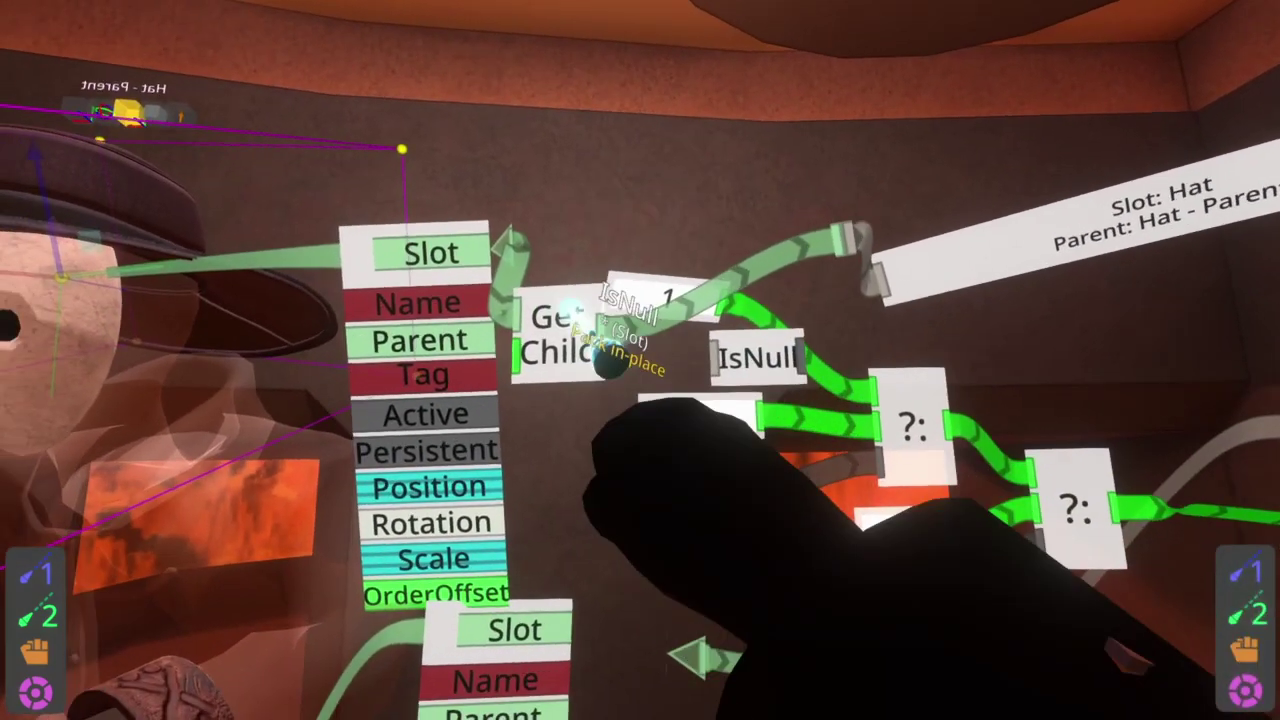
drag(598, 318, 718, 322)
drag(800, 313, 768, 380)
Destroy the display showing Get Child's output and the leftover relay attached to it.
right_click(937, 197)
click(771, 271)
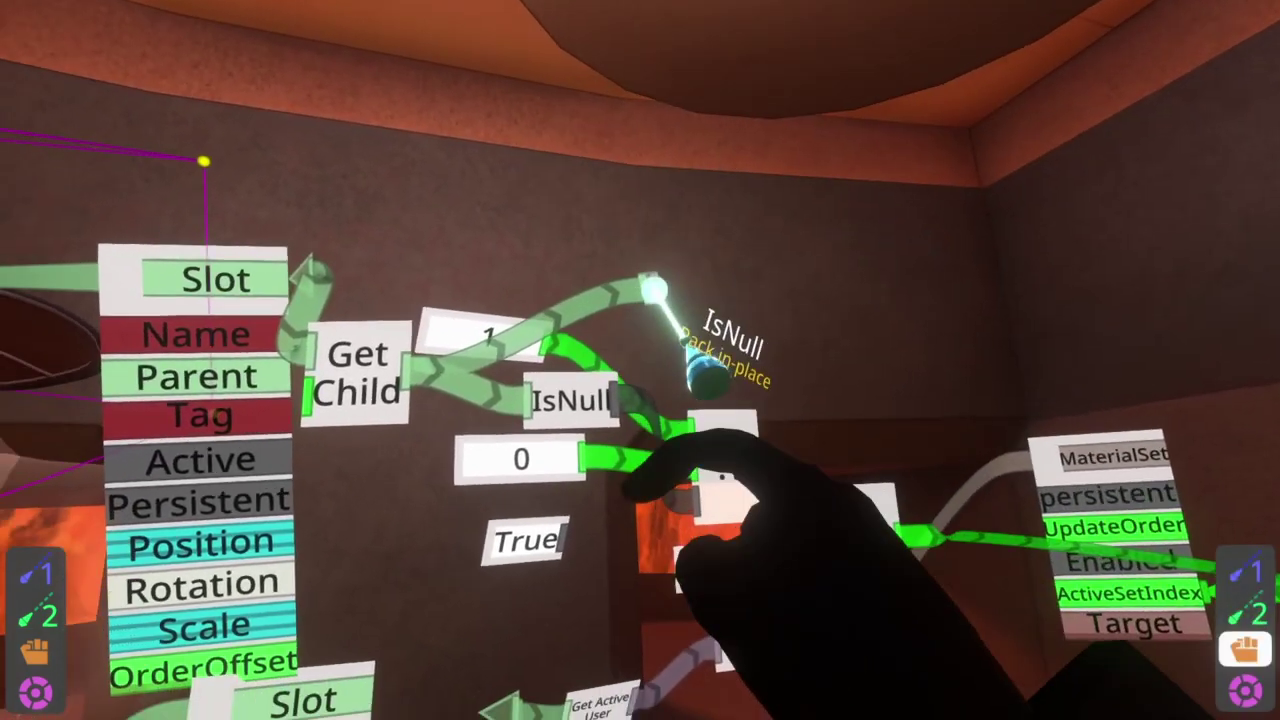
right_click(651, 286)
click(750, 262)
Line up the Get Child, IsNull and value nodes beside the ?: node and destroy the unused True input.
drag(530, 332, 553, 434)
drag(765, 336, 730, 251)
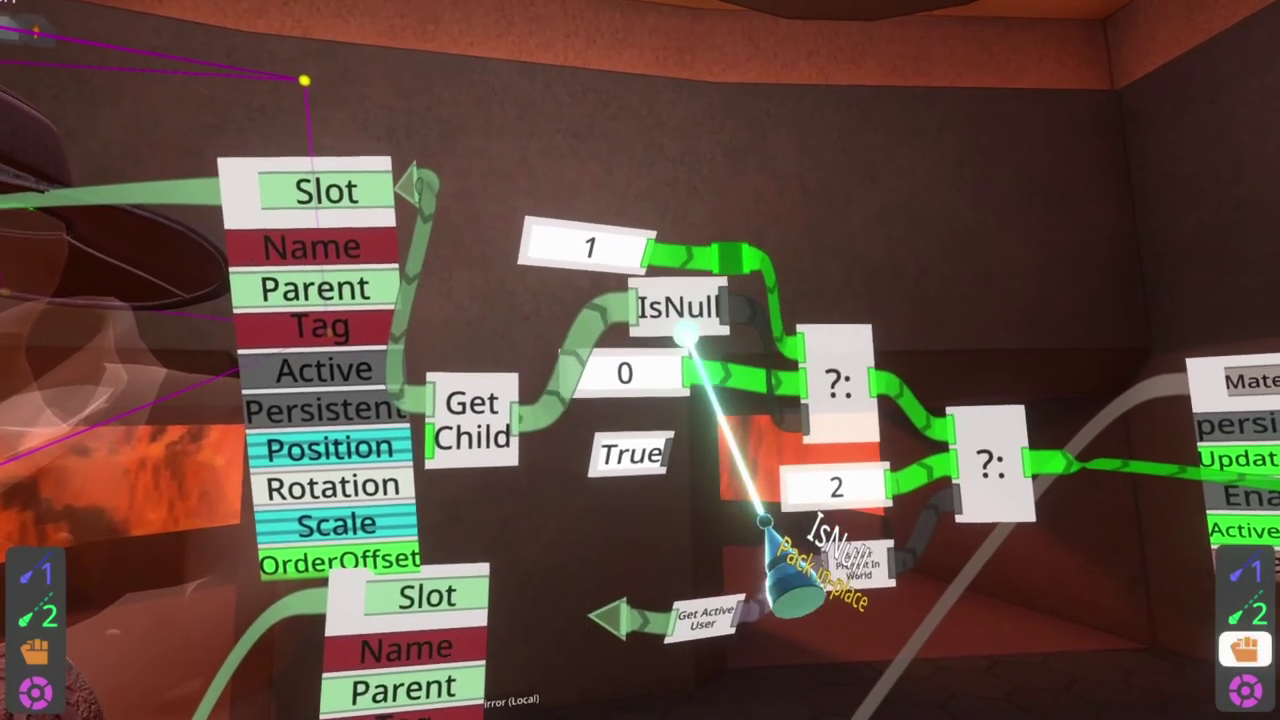
drag(686, 334, 682, 496)
right_click(768, 490)
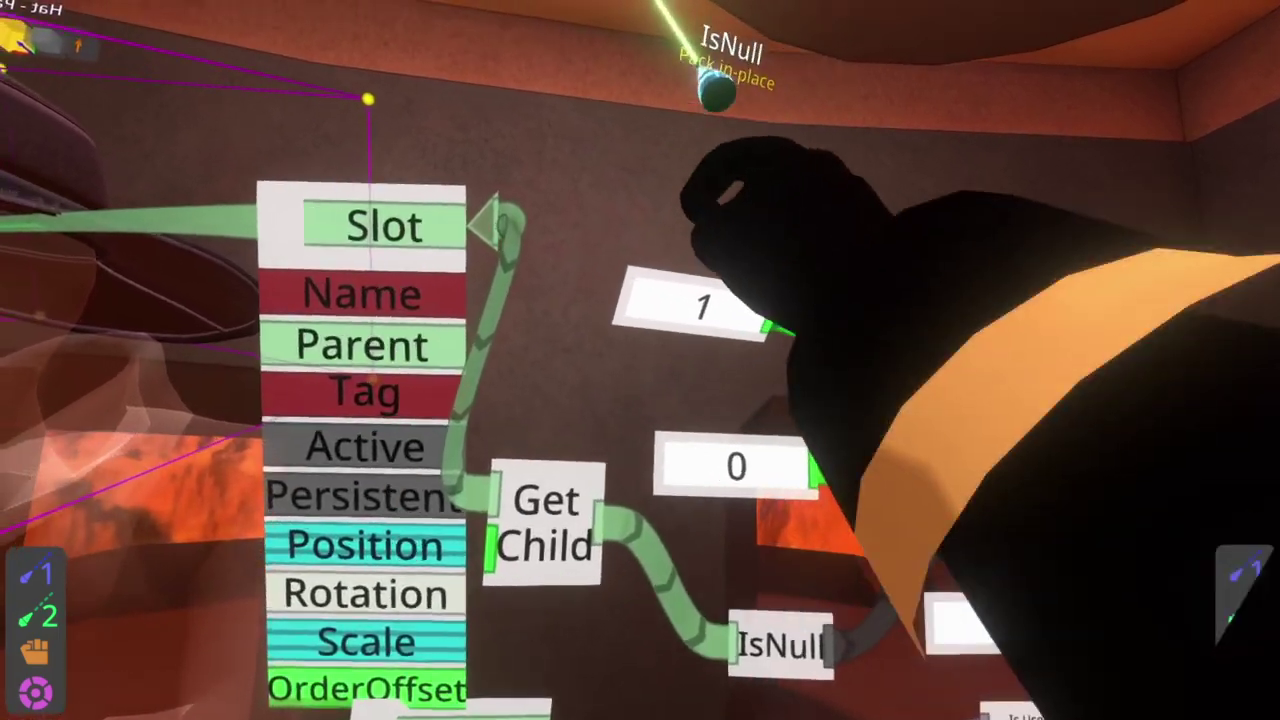
drag(601, 245, 648, 318)
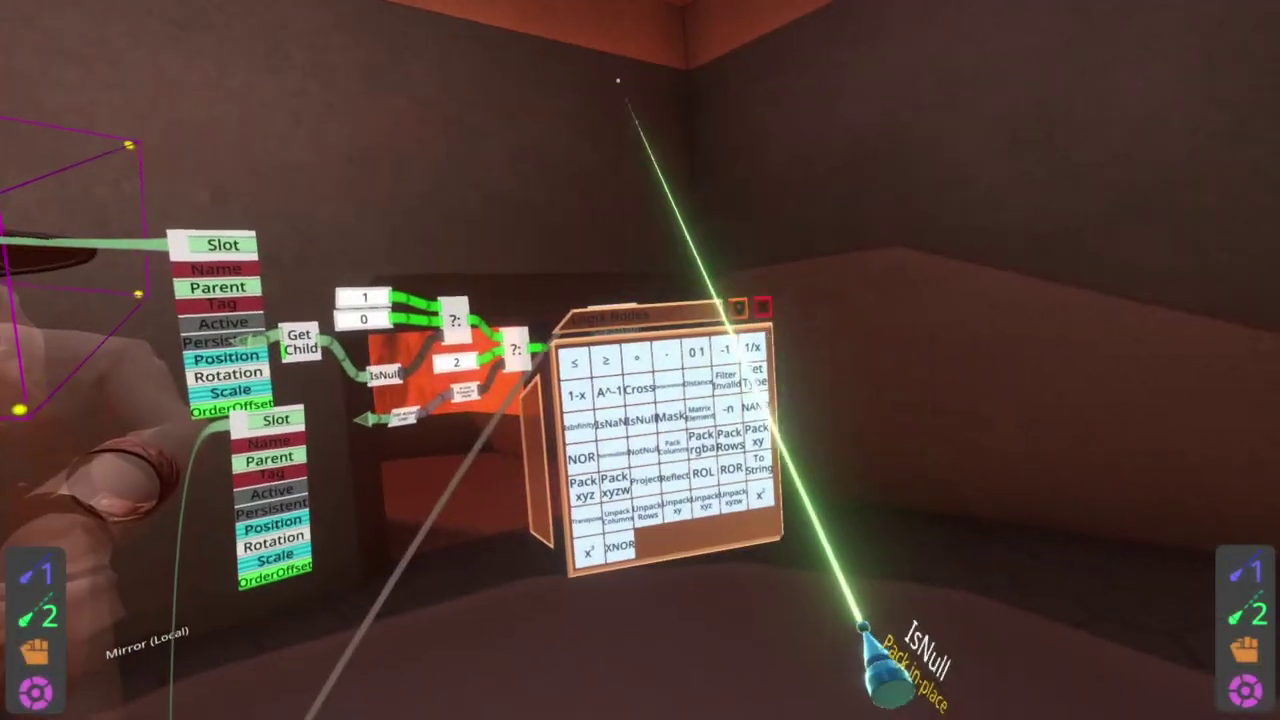
Test the logic by handling the hat on the avatar's head while watching the face material.
drag(794, 529, 1200, 430)
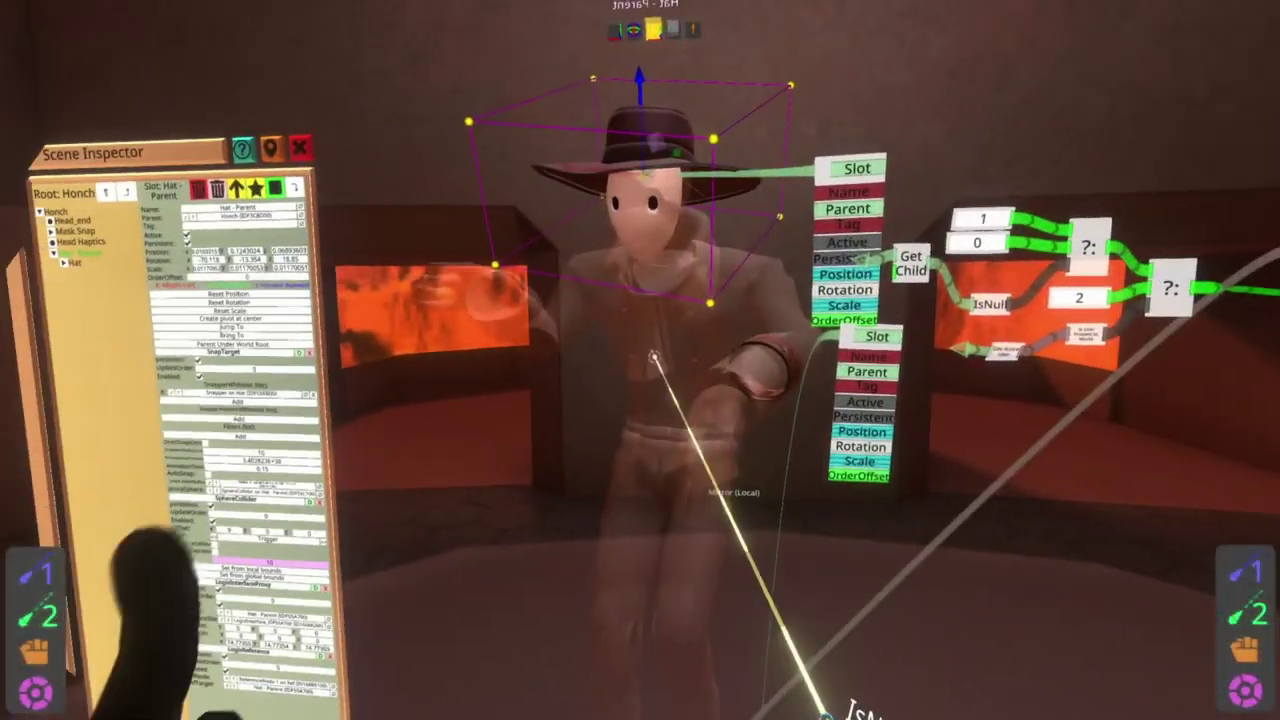
drag(611, 337, 620, 410)
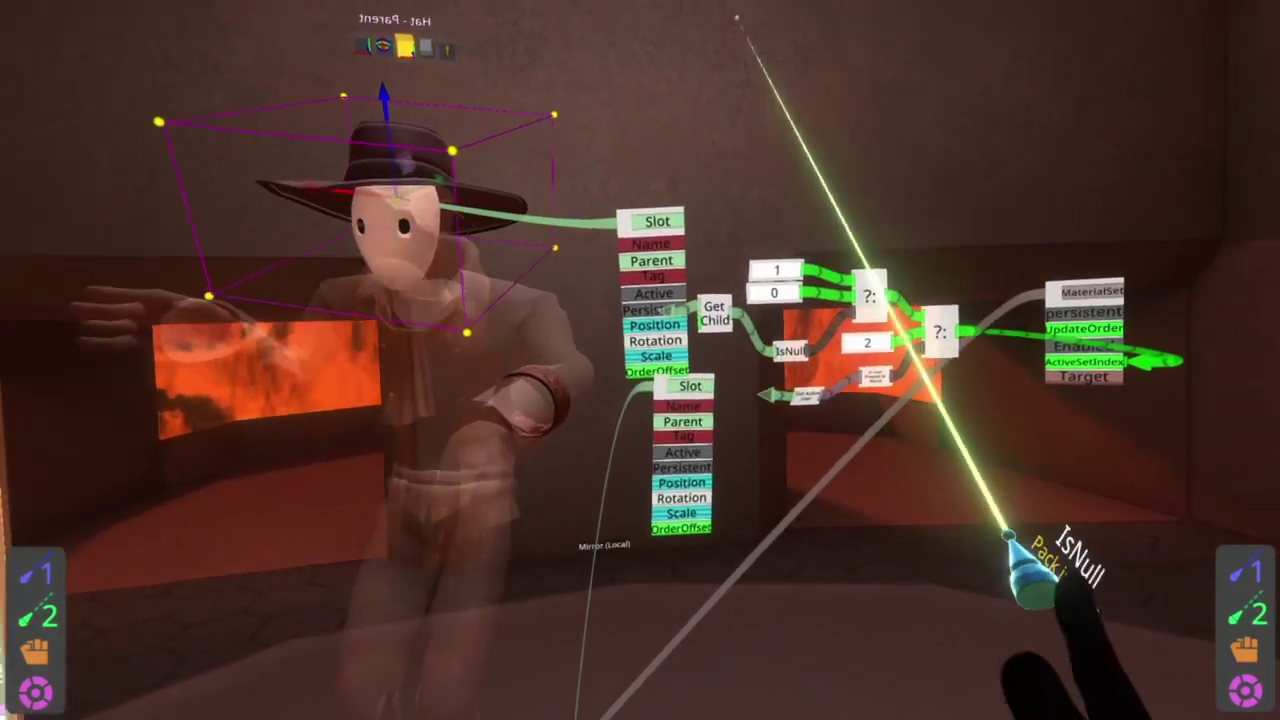
Replace IsNull with a NotNull node between Get Child and the ?: node's condition, and put the hat back on to test it.
right_click(714, 405)
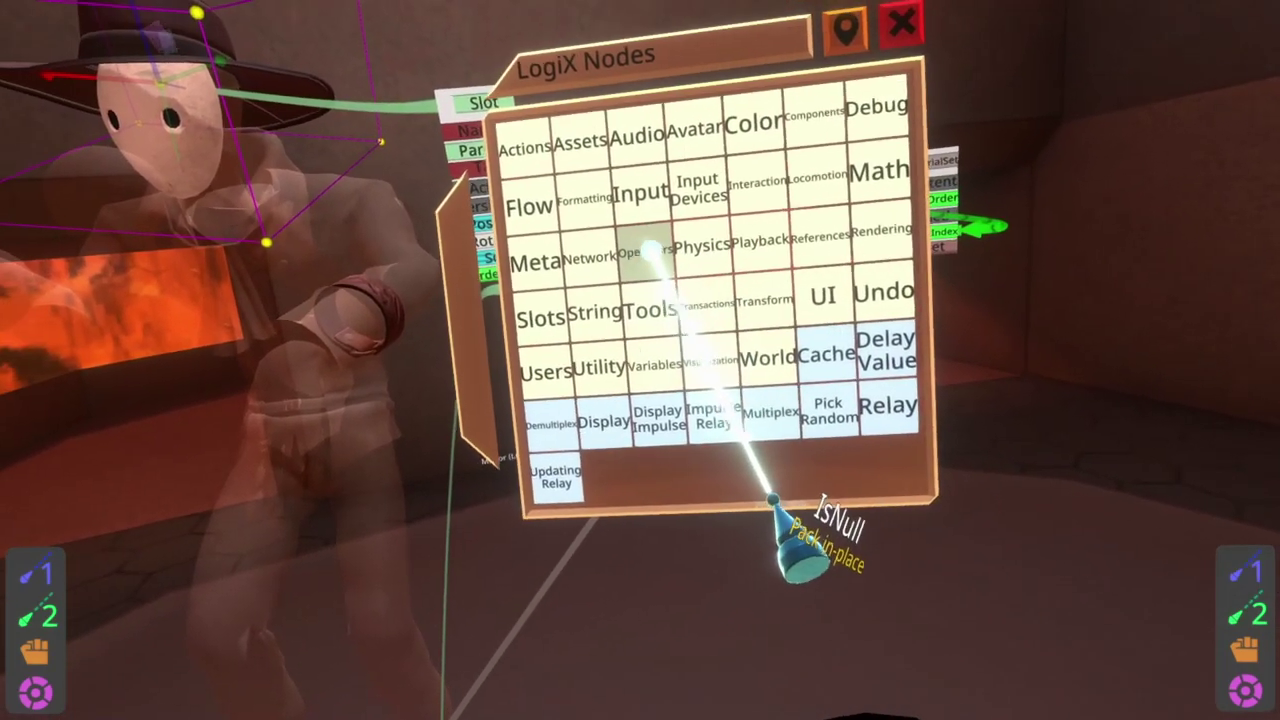
click(550, 256)
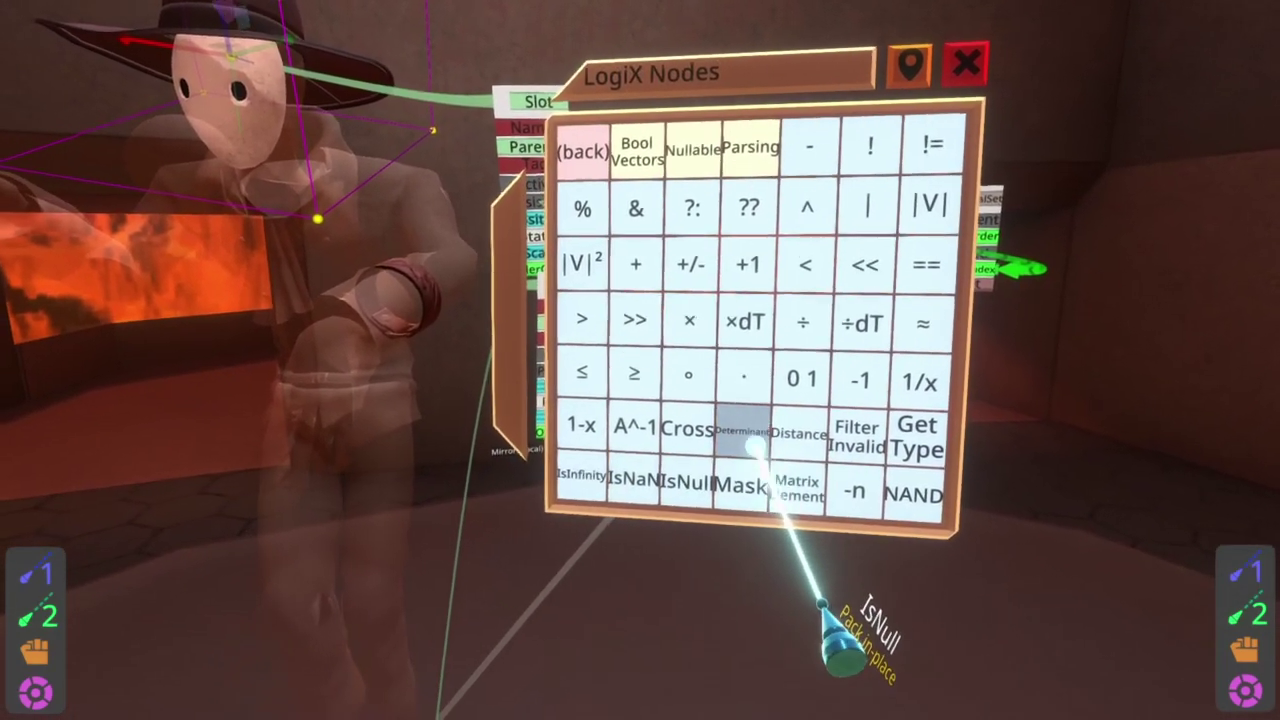
scroll(650, 468, down, 3)
click(668, 392)
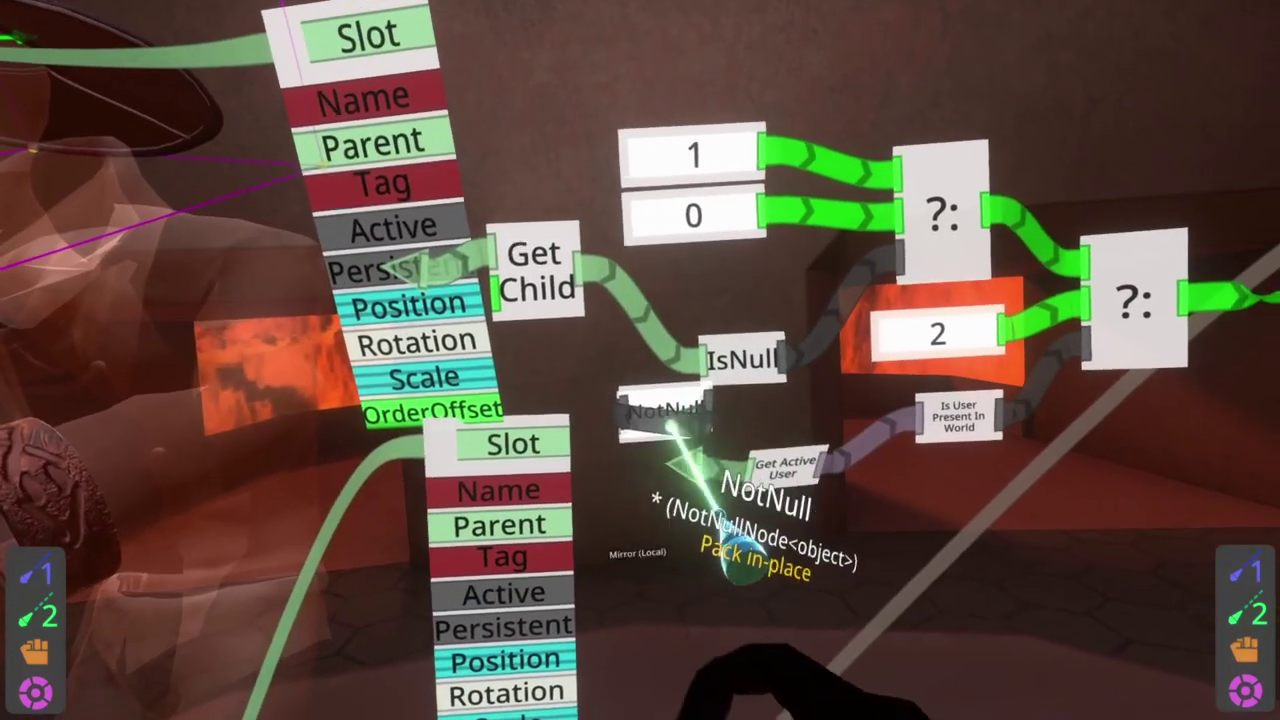
right_click(783, 428)
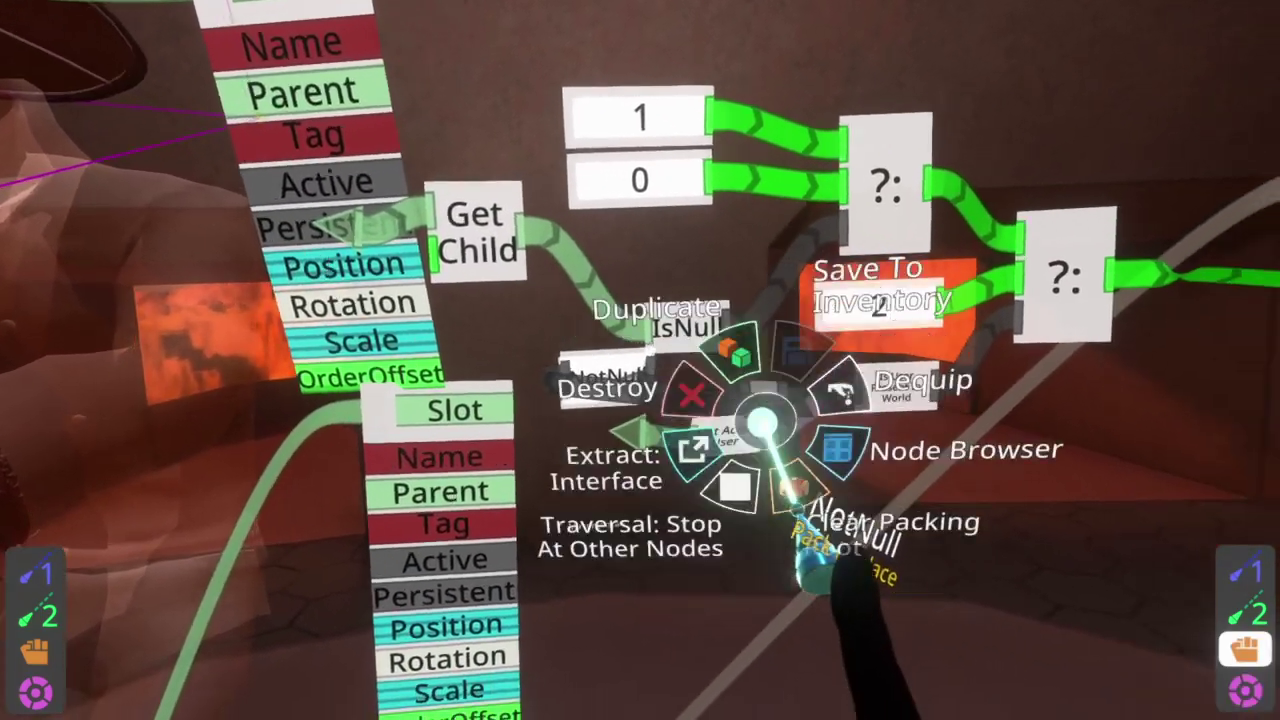
click(649, 386)
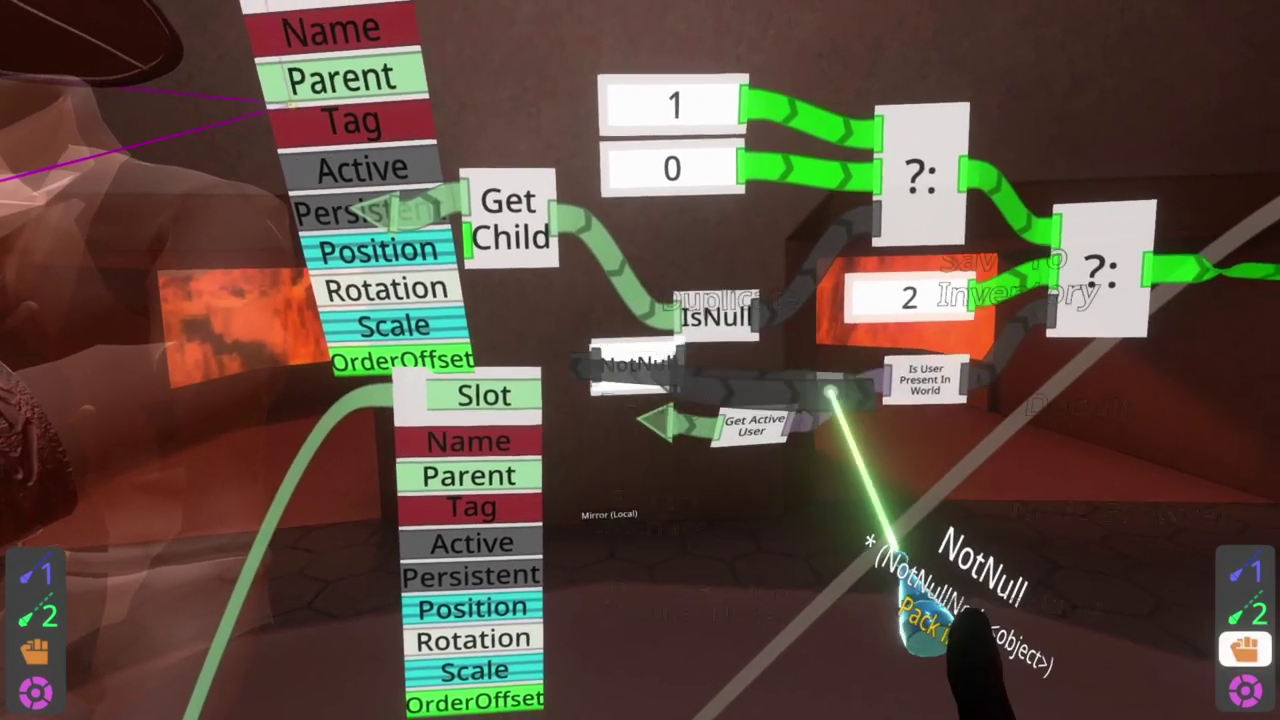
right_click(766, 428)
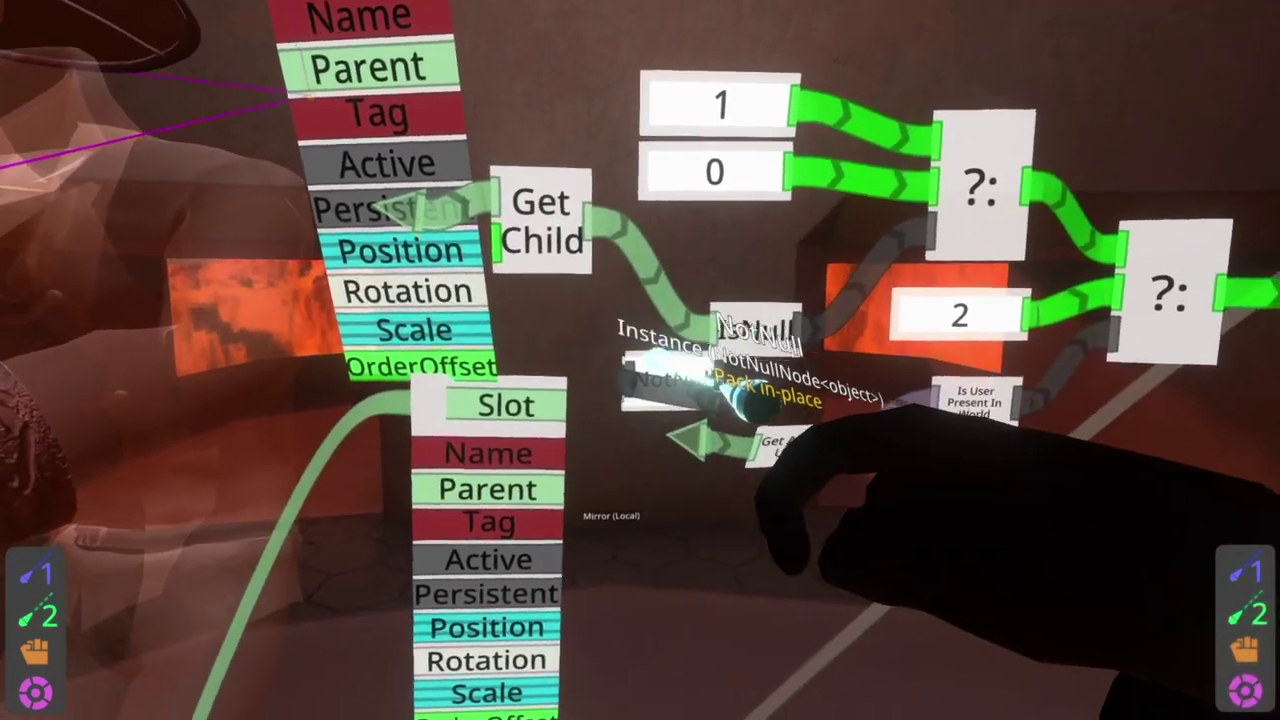
double_click(985, 385)
right_click(1005, 410)
click(800, 375)
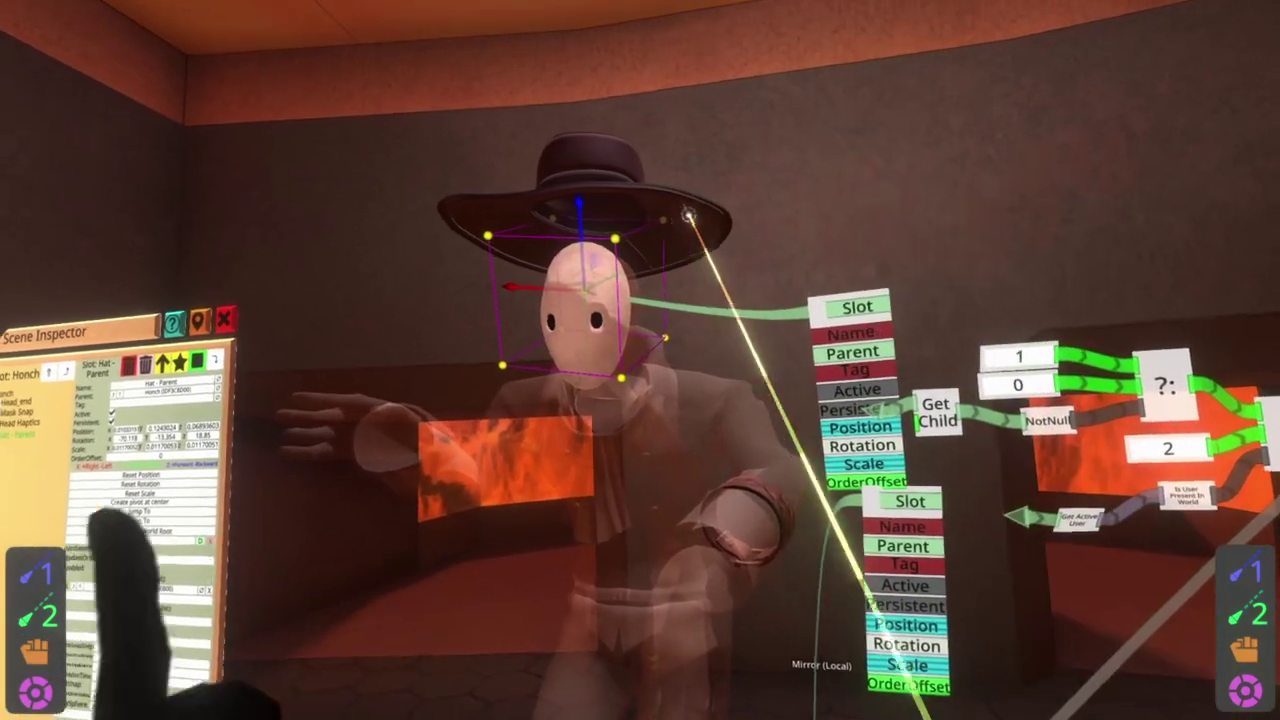
drag(688, 217, 671, 277)
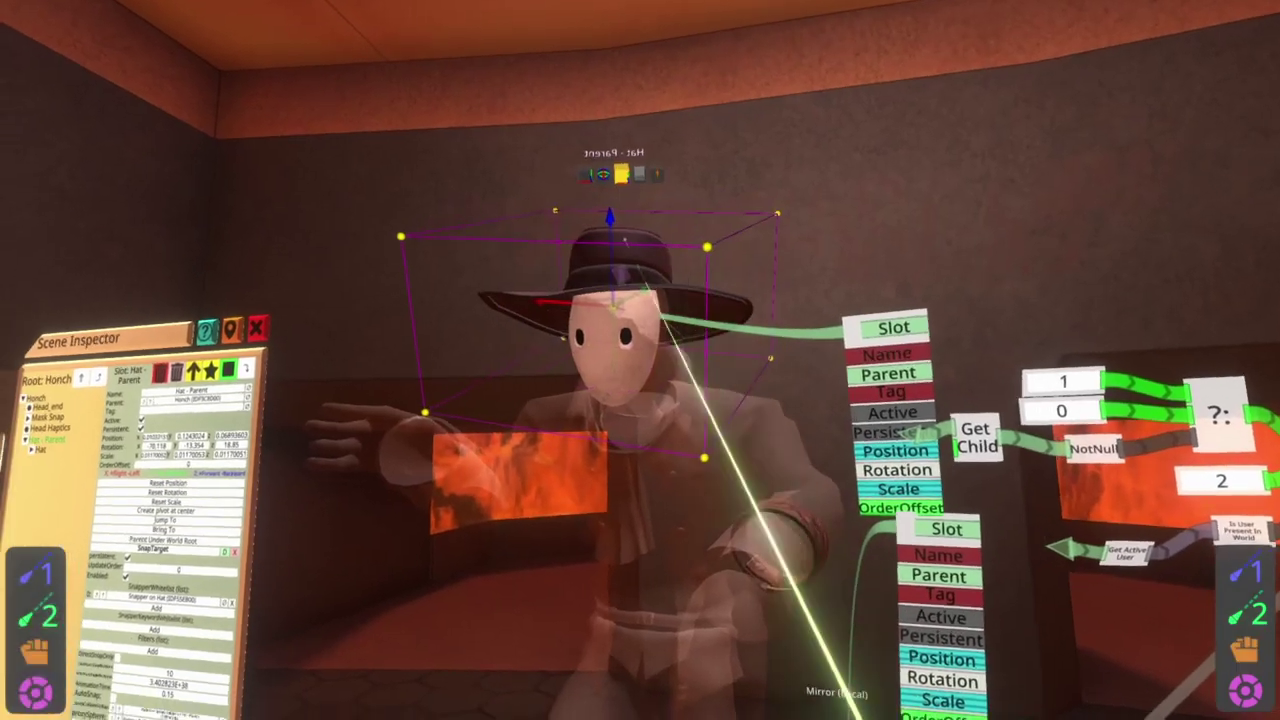